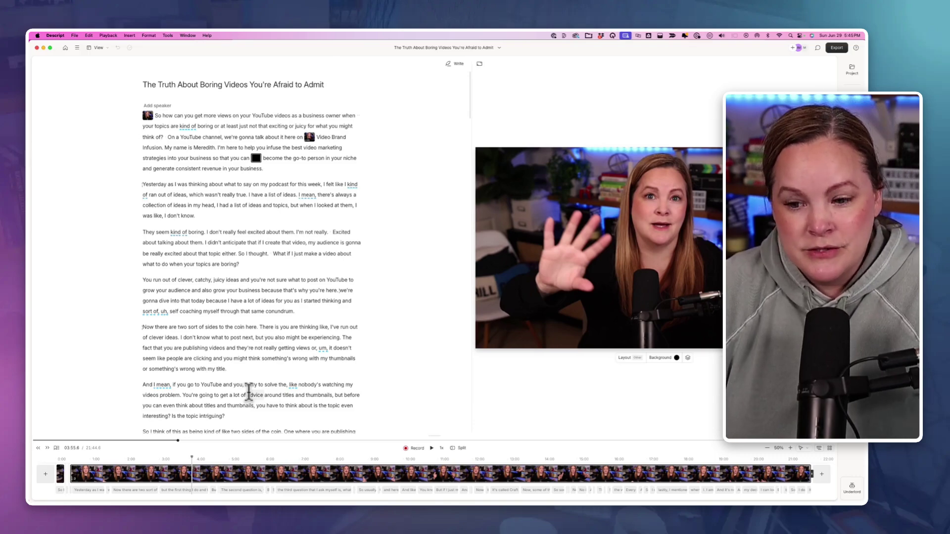
In Settings, turn off Automatic volume levels and Use room tone on gap clips, keeping the new timeline.
{"action": "left_click", "coordinate": [65, 48]}
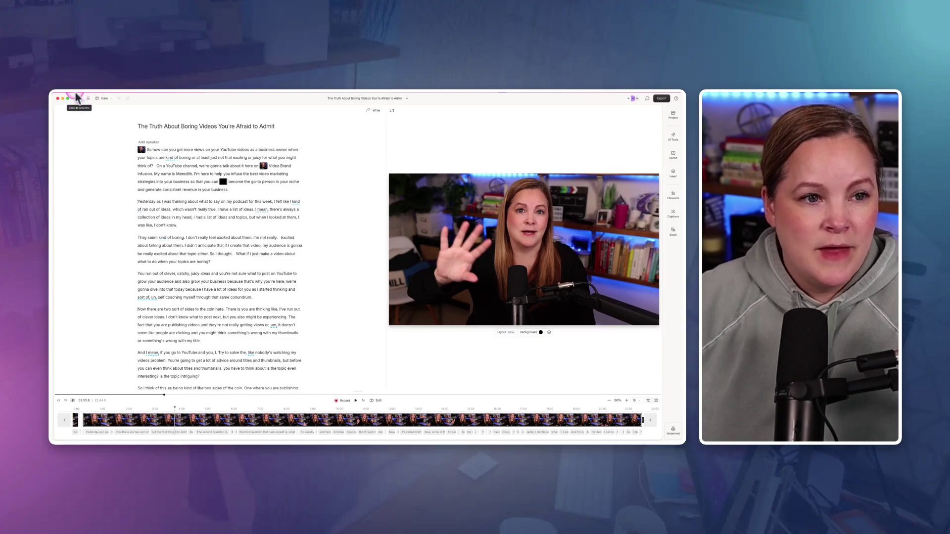
{"action": "left_click", "coordinate": [78, 98]}
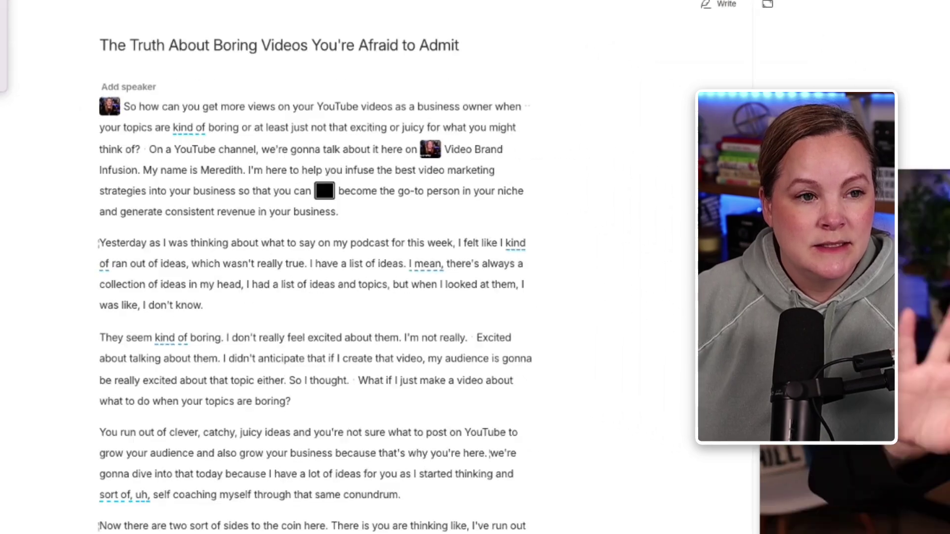
{"action": "left_click", "coordinate": [4, 29]}
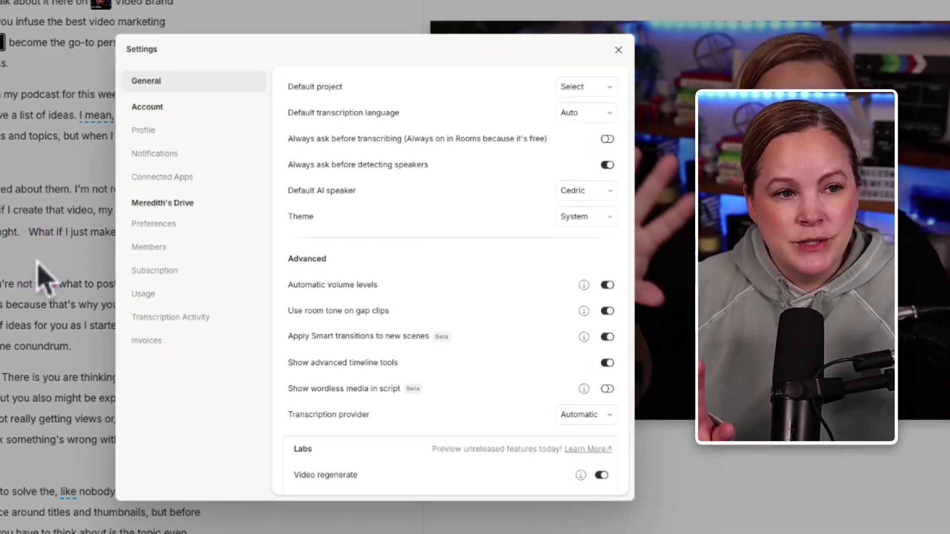
{"action": "scroll", "coordinate": [308, 192], "scroll_direction": "down", "scroll_amount": 3}
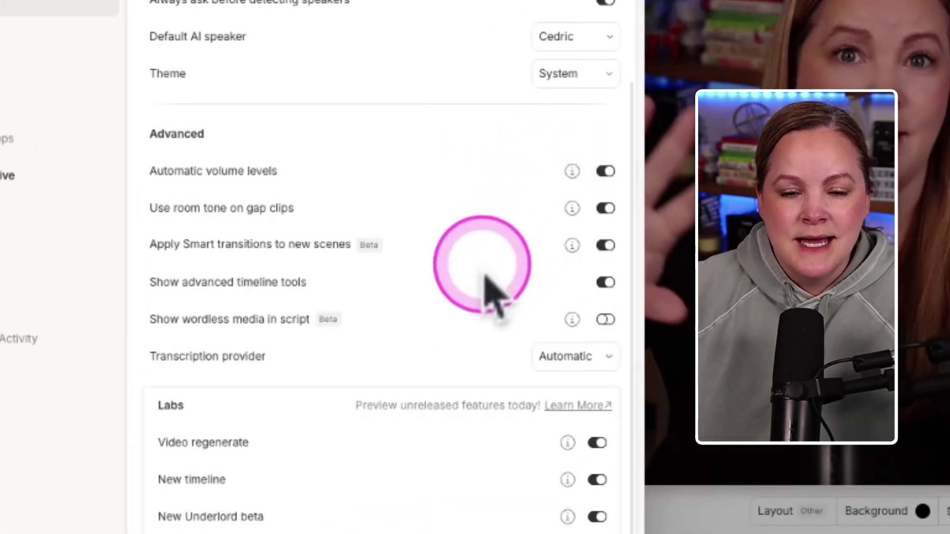
{"action": "mouse_move", "coordinate": [573, 178]}
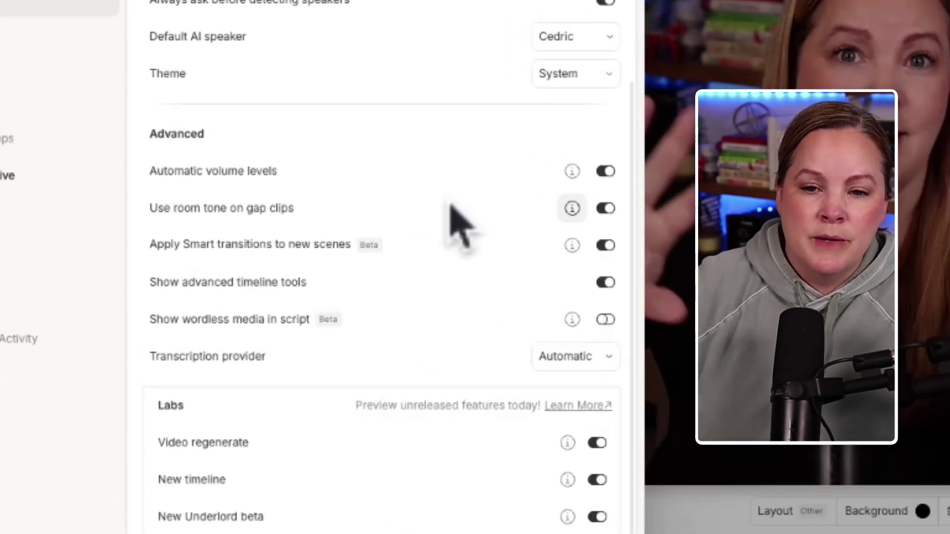
{"action": "left_click", "coordinate": [448, 205]}
{"action": "left_click", "coordinate": [183, 464]}
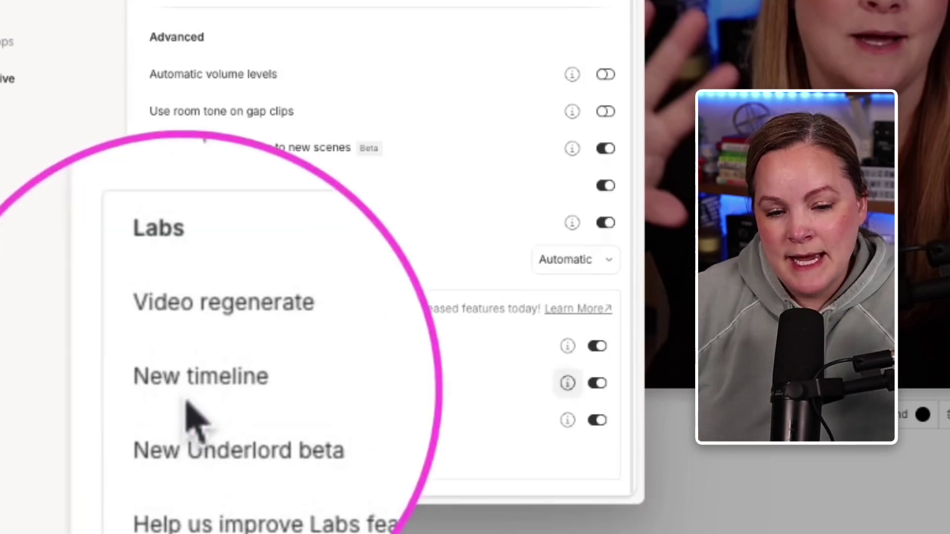
{"action": "mouse_move", "coordinate": [567, 385]}
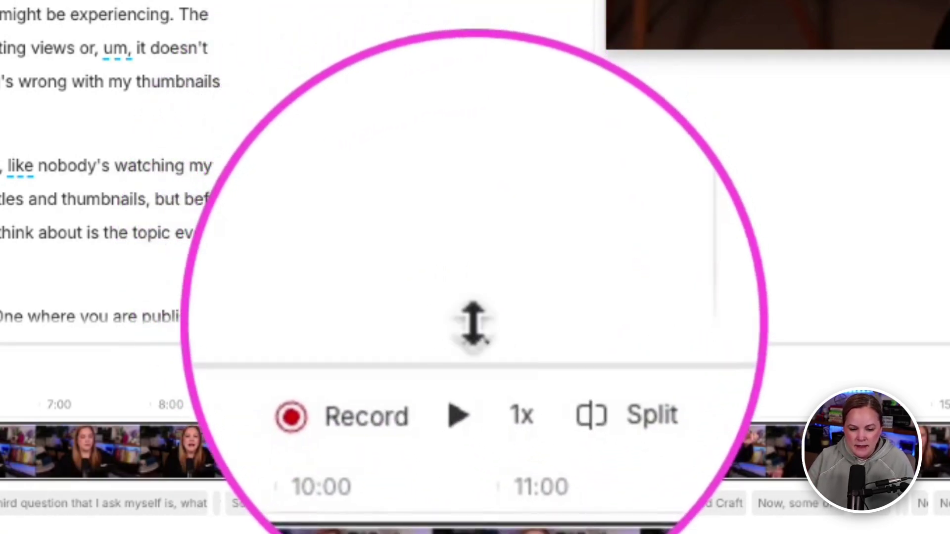
Make the timeline panel and its bottom audio track taller.
{"action": "left_click_drag", "start_coordinate": [475, 331], "coordinate": [455, 338]}
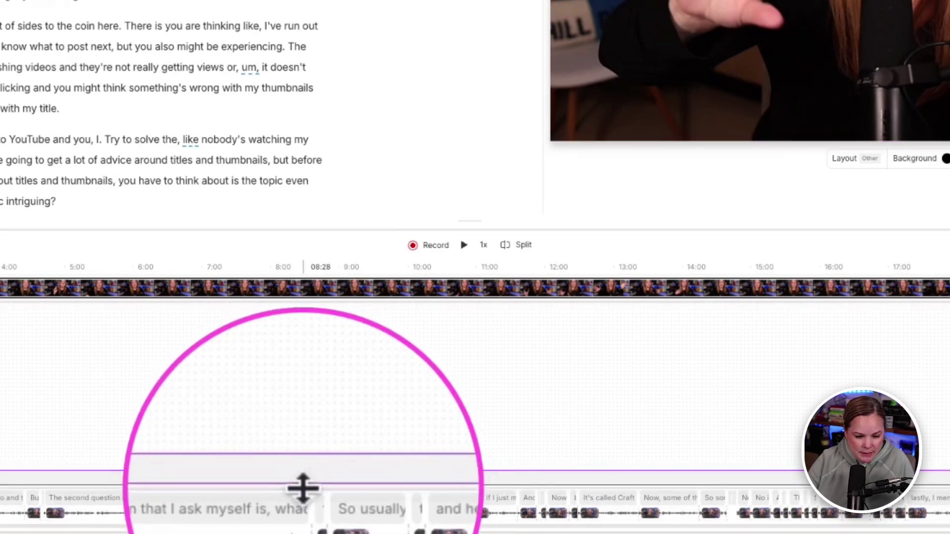
{"action": "left_click_drag", "start_coordinate": [303, 487], "coordinate": [307, 414]}
Zoom the timeline into the project's opening seconds.
{"action": "left_click", "coordinate": [118, 457]}
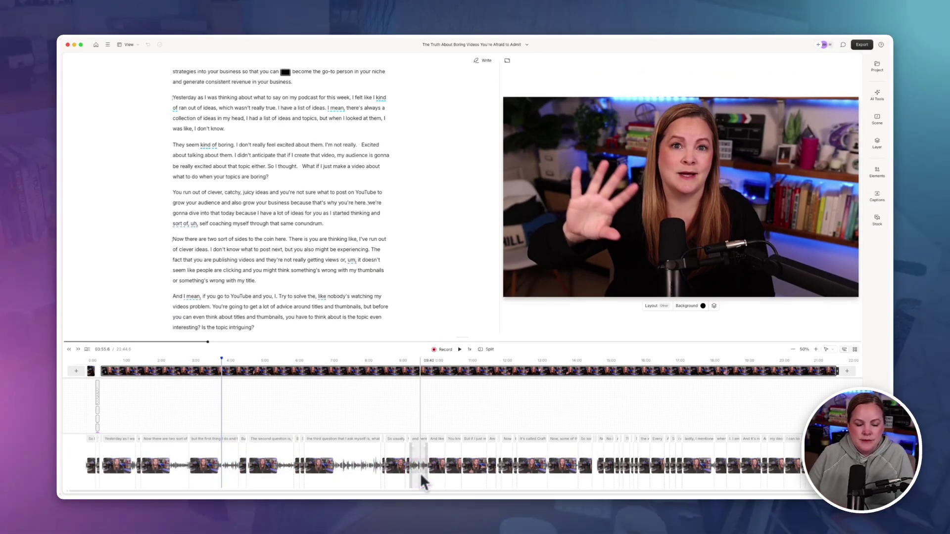
{"action": "left_click_drag", "start_coordinate": [419, 473], "coordinate": [398, 464]}
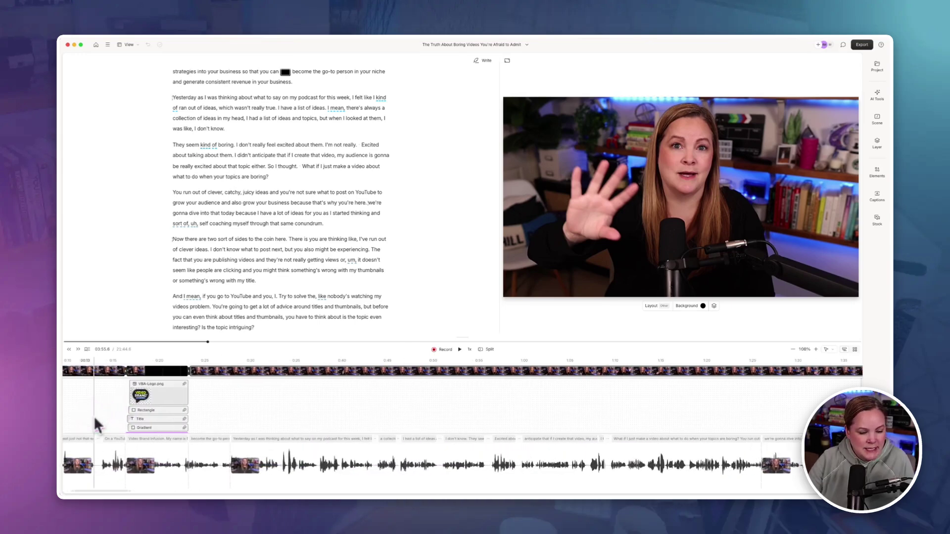
{"action": "scroll", "coordinate": [120, 416], "scroll_direction": "left", "scroll_amount": 2}
{"action": "scroll", "coordinate": [119, 416], "scroll_direction": "up", "scroll_amount": 3}
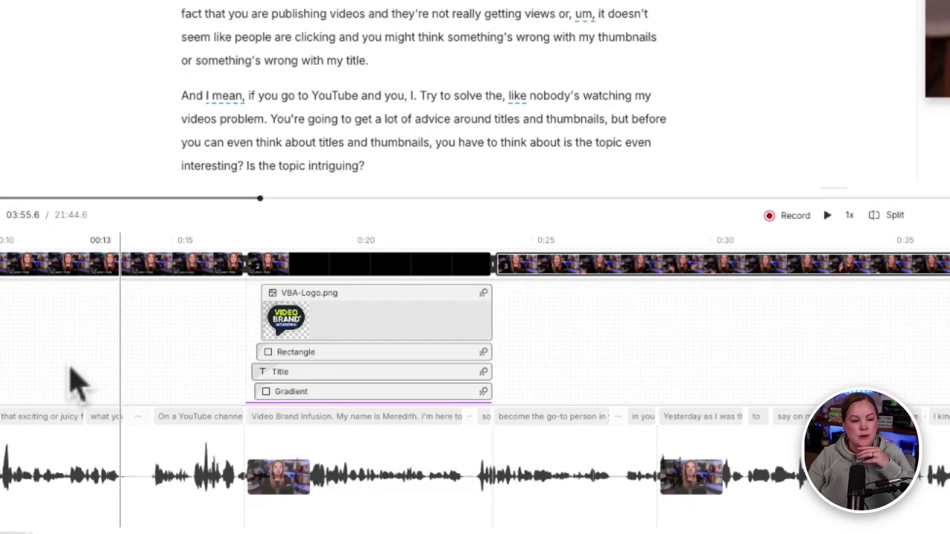
Select the VBA-Logo.png layer and scrub the playhead between about 0:20 and 0:25.
{"action": "left_click", "coordinate": [354, 311]}
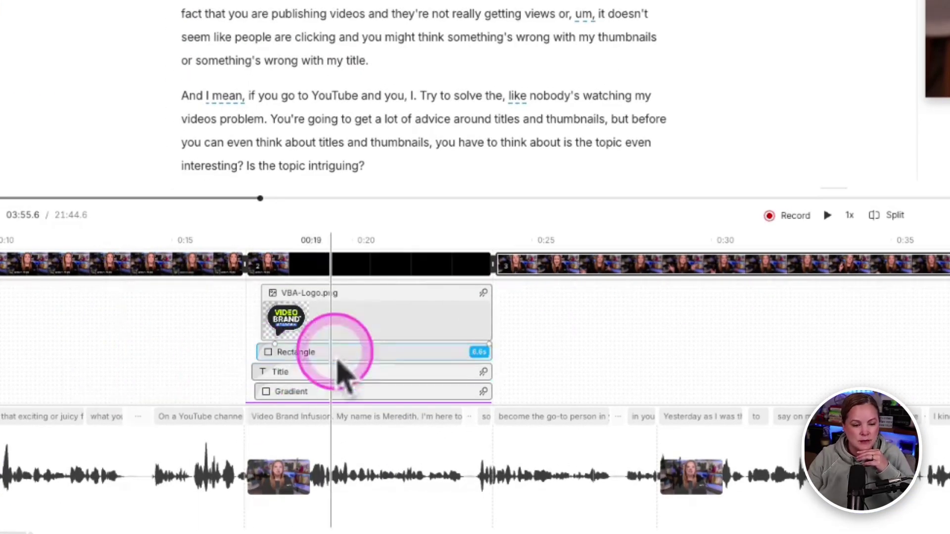
{"action": "left_click", "coordinate": [373, 237]}
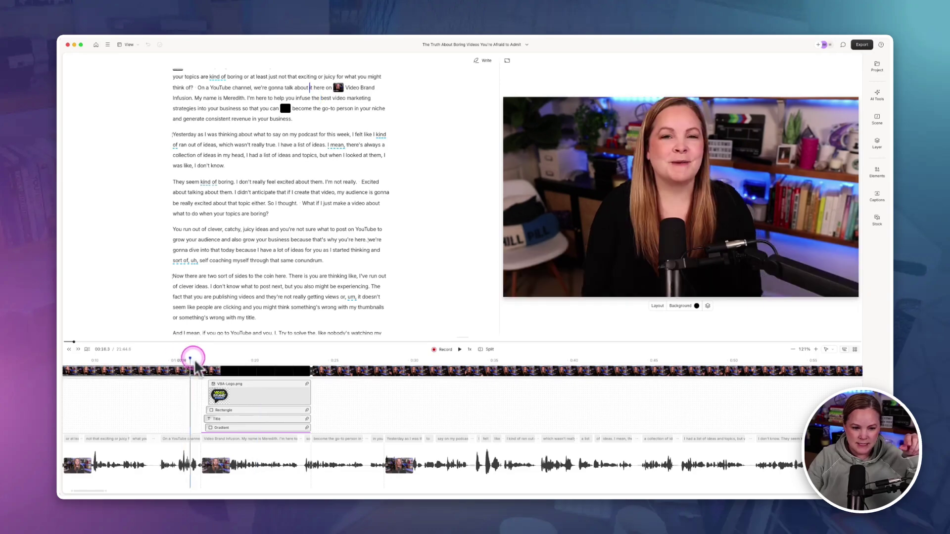
{"action": "left_click", "coordinate": [243, 361]}
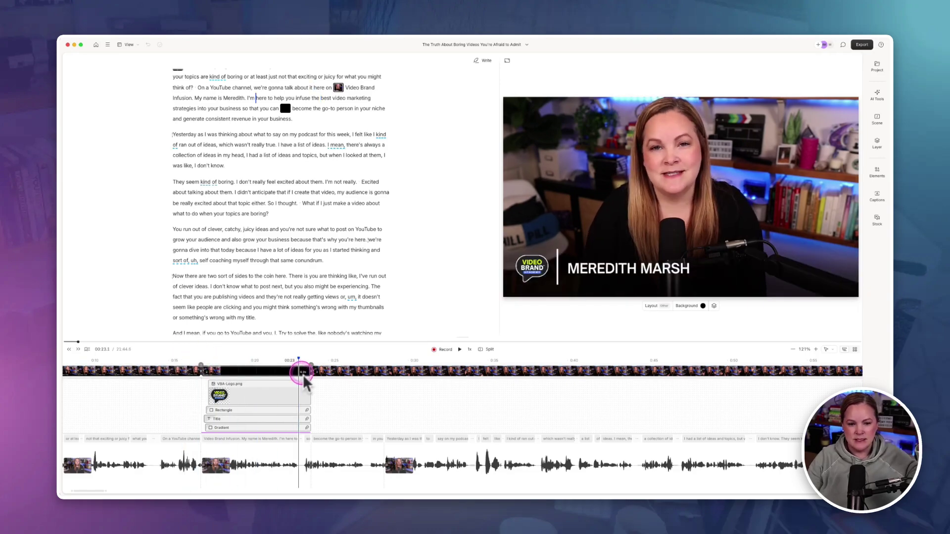
{"action": "left_click", "coordinate": [333, 372]}
{"action": "scroll", "coordinate": [193, 129], "scroll_direction": "up", "scroll_amount": 3}
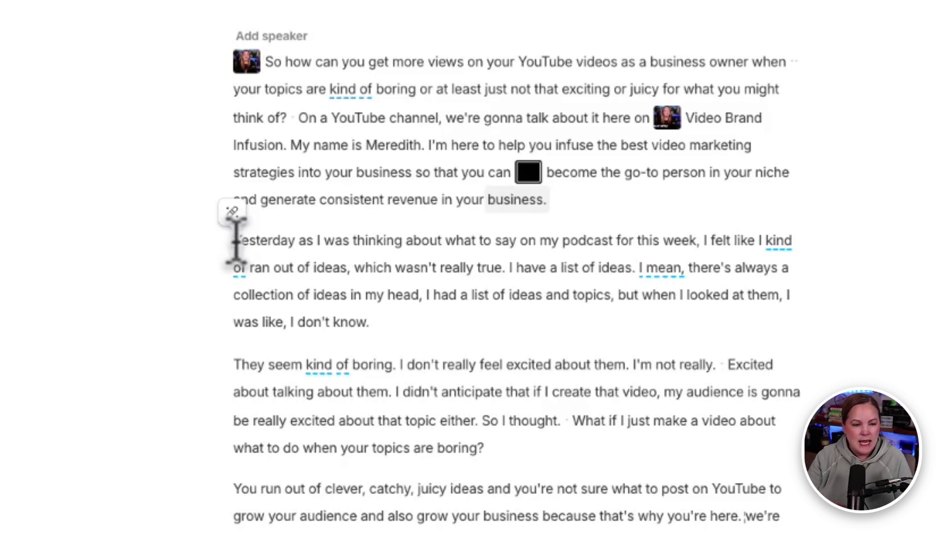
Insert a scene break with / before the paragraph starting "Yesterday" and select the new scene.
{"action": "left_click", "coordinate": [237, 241]}
{"action": "type", "text": "/"}
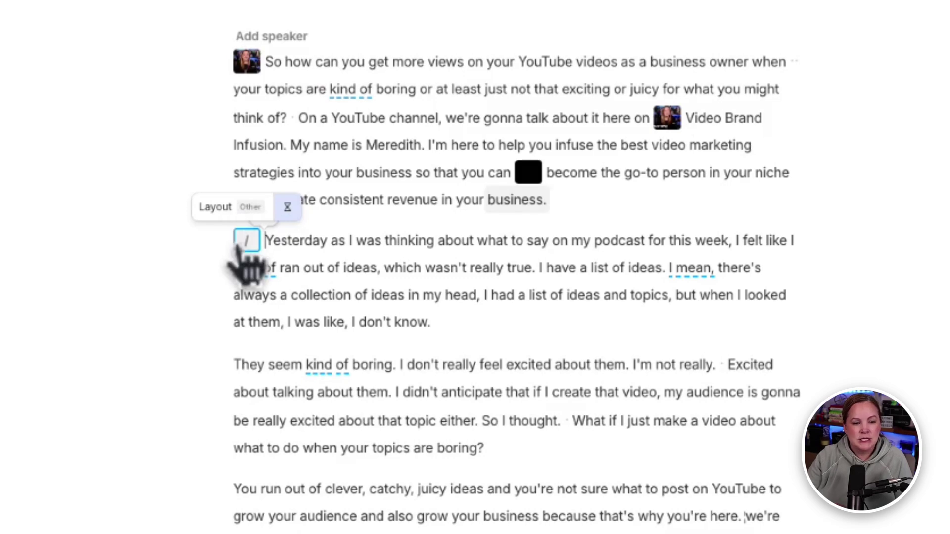
{"action": "left_click", "coordinate": [297, 269]}
{"action": "left_click", "coordinate": [248, 244]}
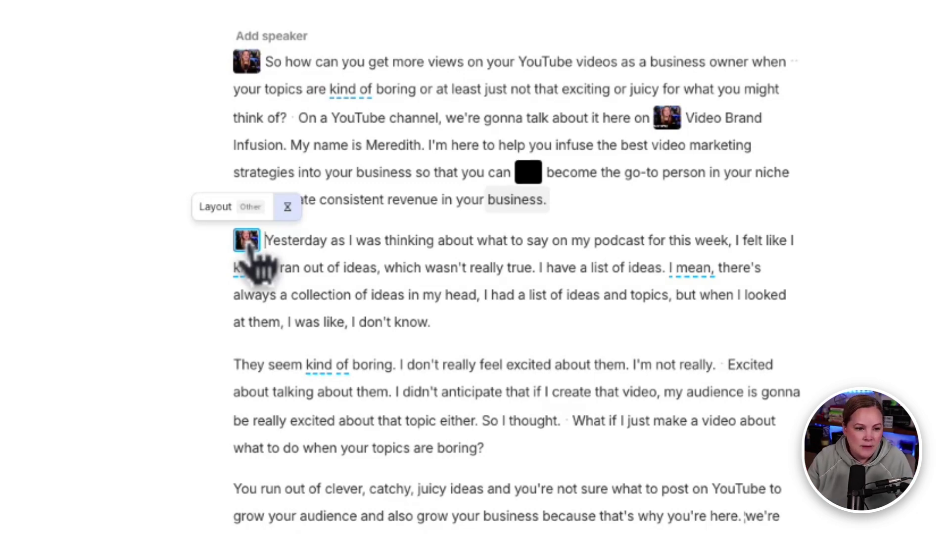
{"action": "left_click", "coordinate": [246, 240]}
Apply the purple Featured Text layout to the scene and preview where it ends.
{"action": "left_click", "coordinate": [227, 207]}
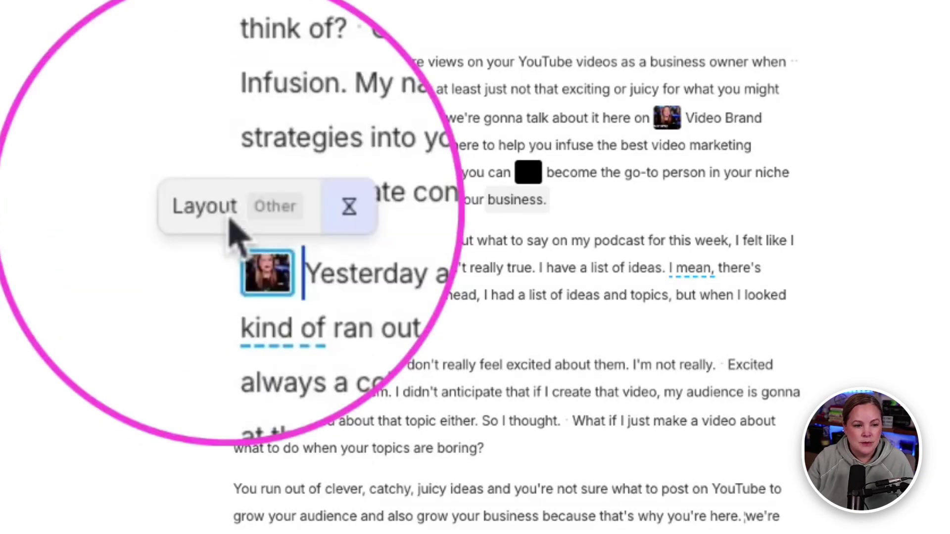
{"action": "left_click", "coordinate": [228, 217]}
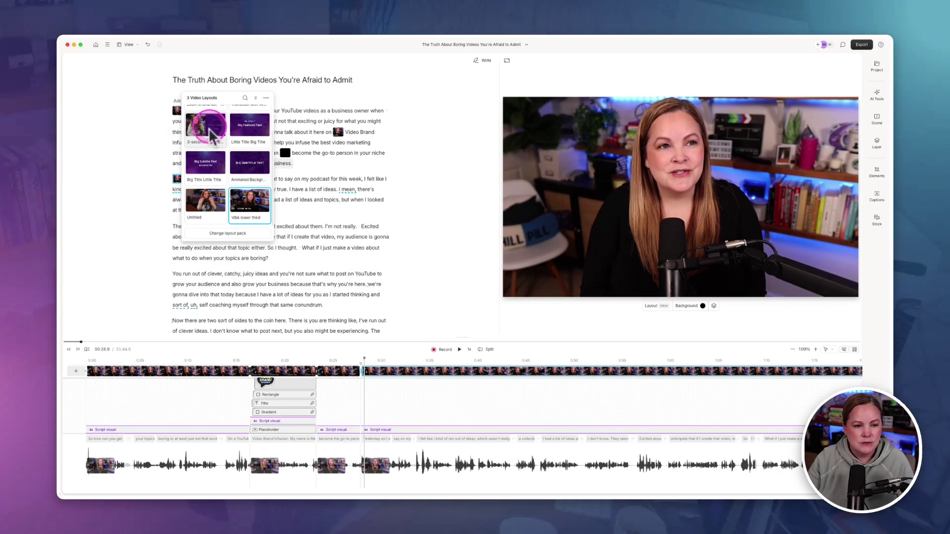
{"action": "left_click", "coordinate": [332, 123]}
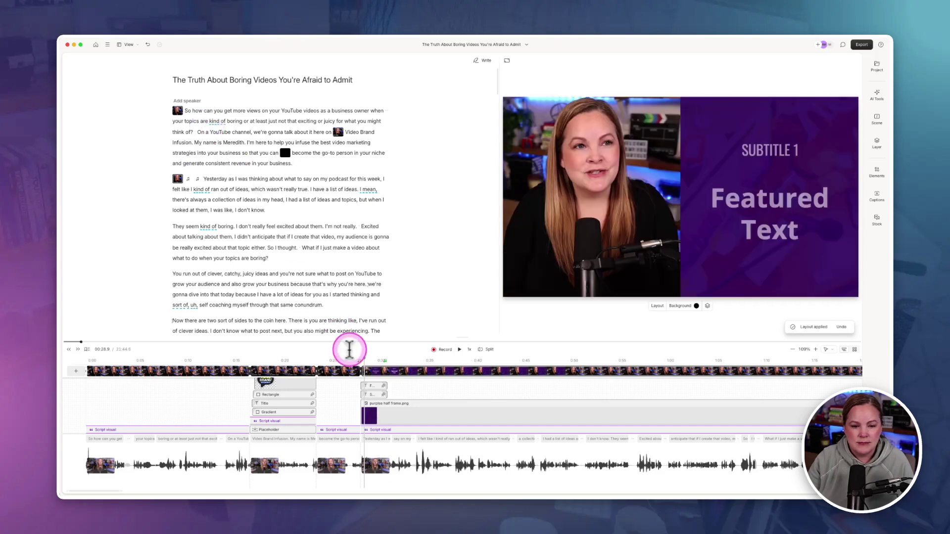
{"action": "left_click", "coordinate": [415, 364]}
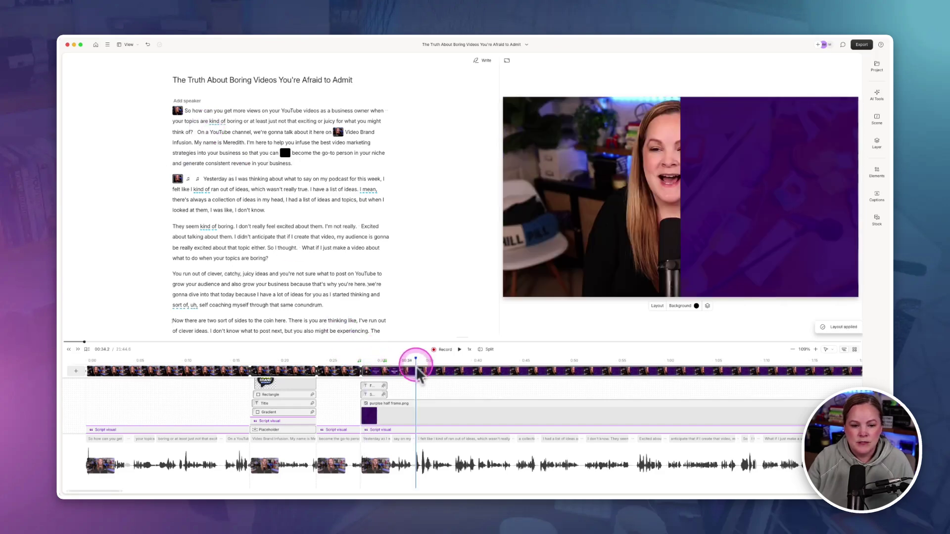
{"action": "left_click", "coordinate": [368, 363]}
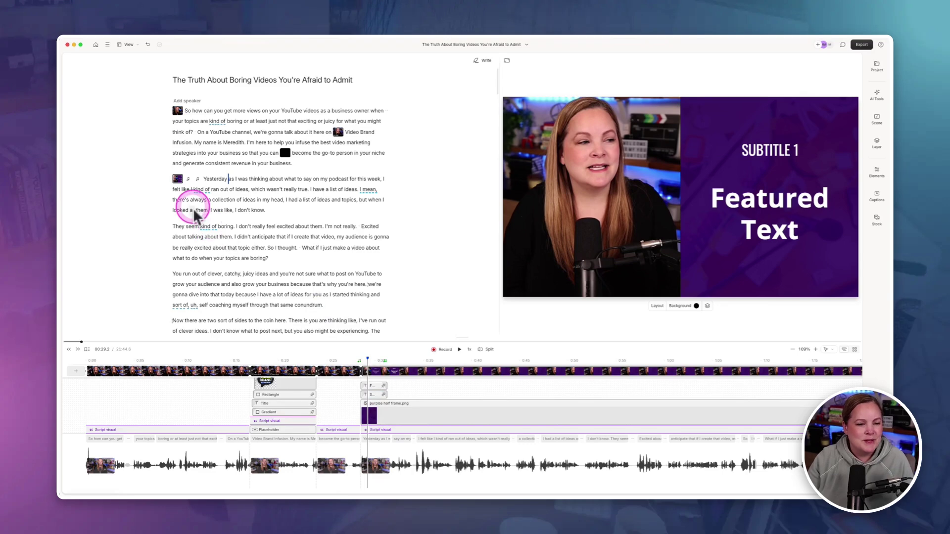
Remove the Featured Text layout so the scene returns to the plain camera view.
{"action": "left_click", "coordinate": [178, 180]}
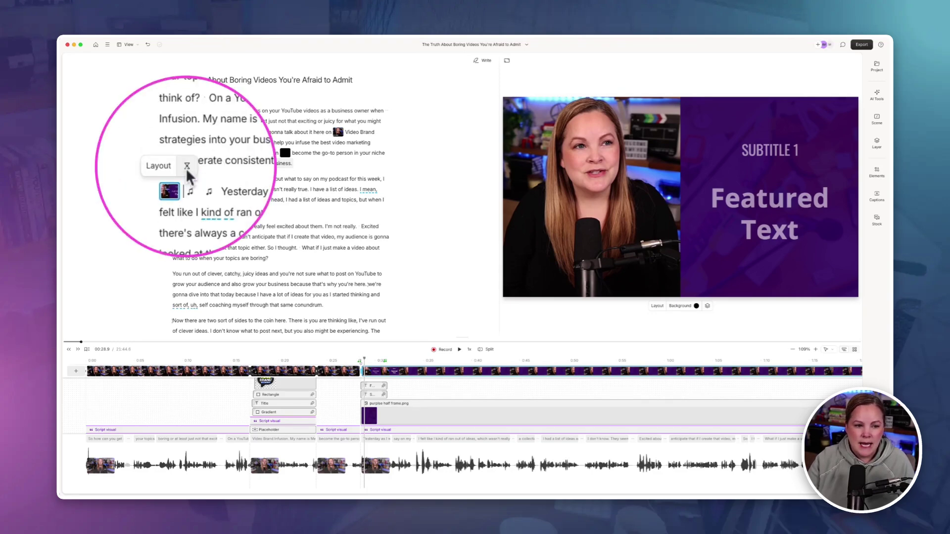
{"action": "left_click", "coordinate": [186, 165]}
{"action": "left_click", "coordinate": [187, 165]}
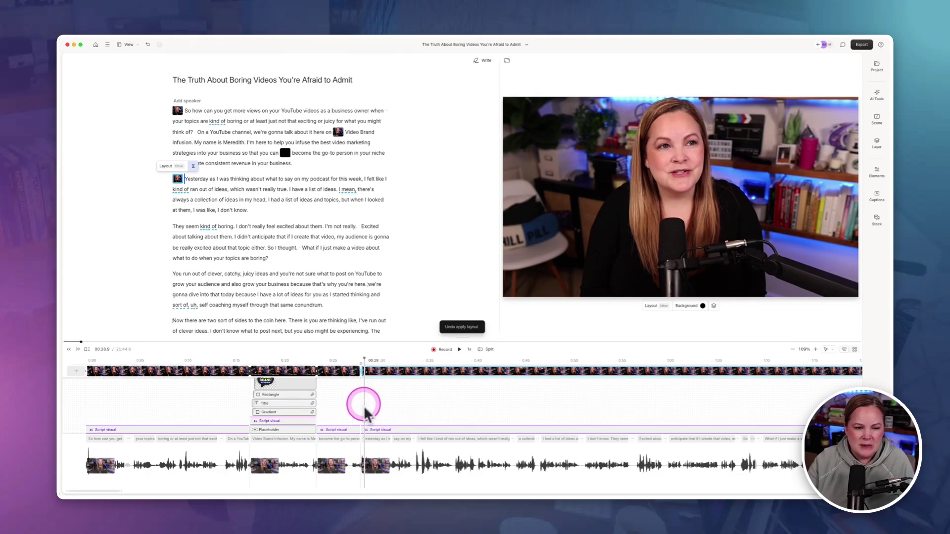
Move the playhead to about 0:38, right after "out of ideas,".
{"action": "left_click", "coordinate": [410, 404]}
{"action": "scroll", "coordinate": [278, 478], "scroll_direction": "up", "scroll_amount": 2}
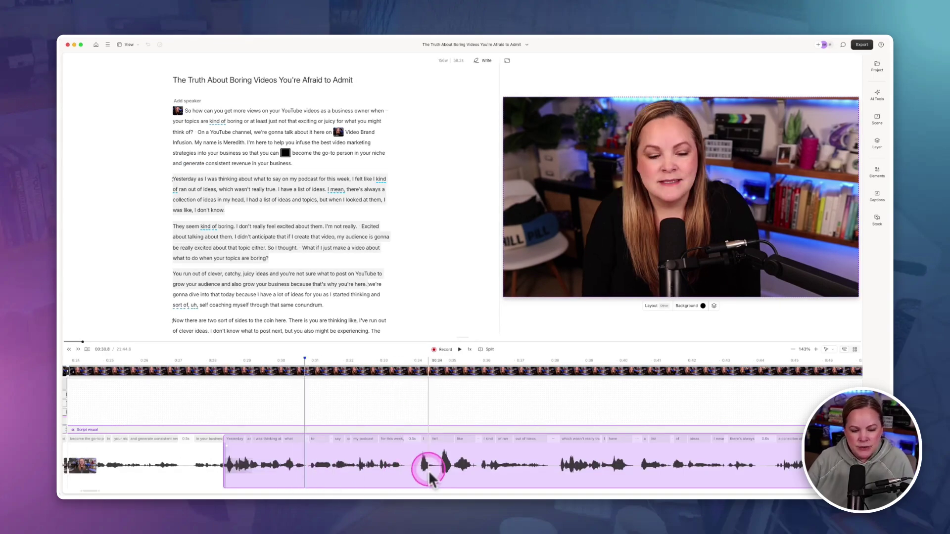
{"action": "left_click", "coordinate": [420, 474]}
{"action": "left_click_drag", "start_coordinate": [419, 475], "coordinate": [550, 468]}
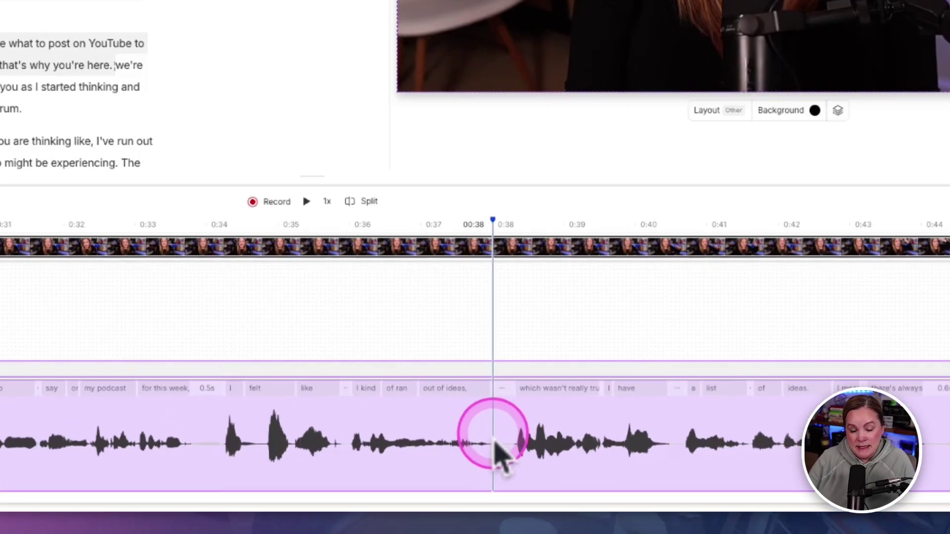
{"action": "left_click_drag", "start_coordinate": [495, 442], "coordinate": [486, 377]}
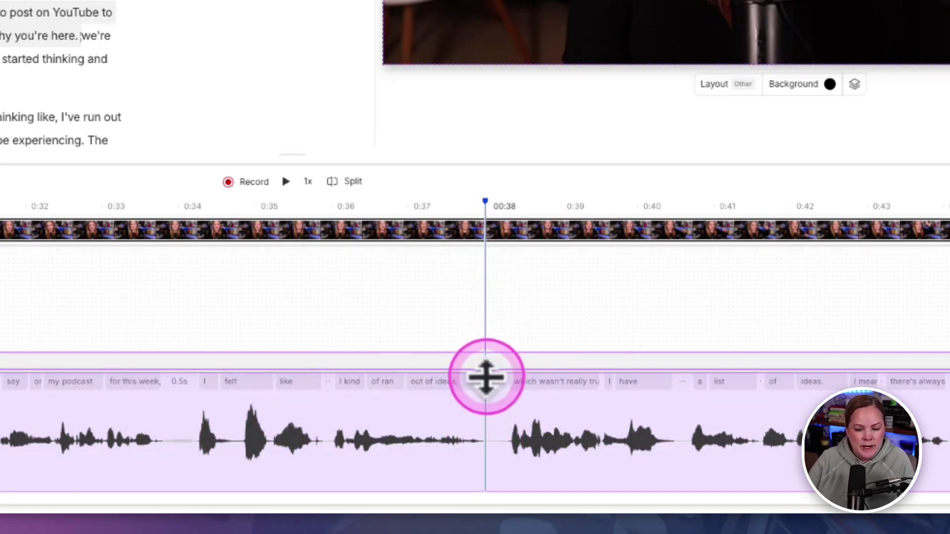
{"action": "left_click_drag", "start_coordinate": [485, 377], "coordinate": [485, 377]}
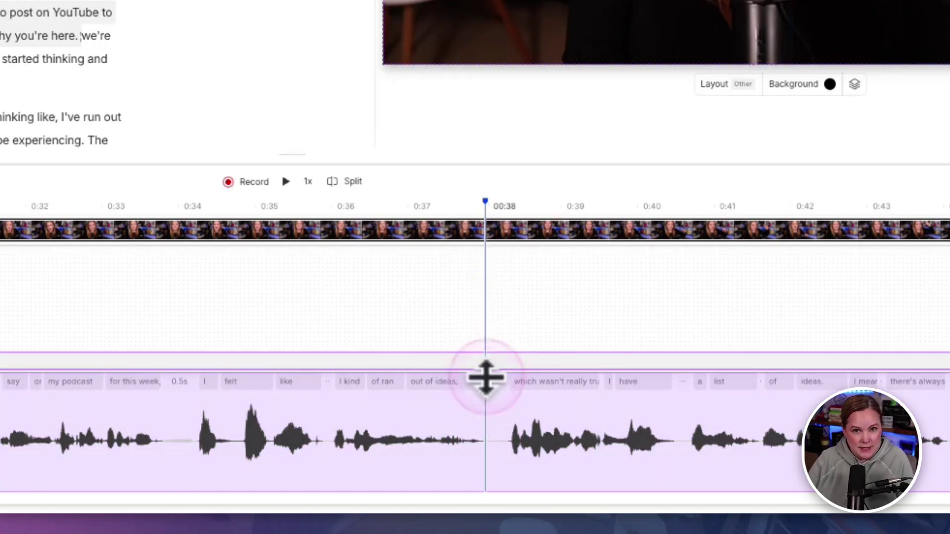
Split the audio clip at the playhead and close the gap after the split.
{"action": "left_click", "coordinate": [346, 192]}
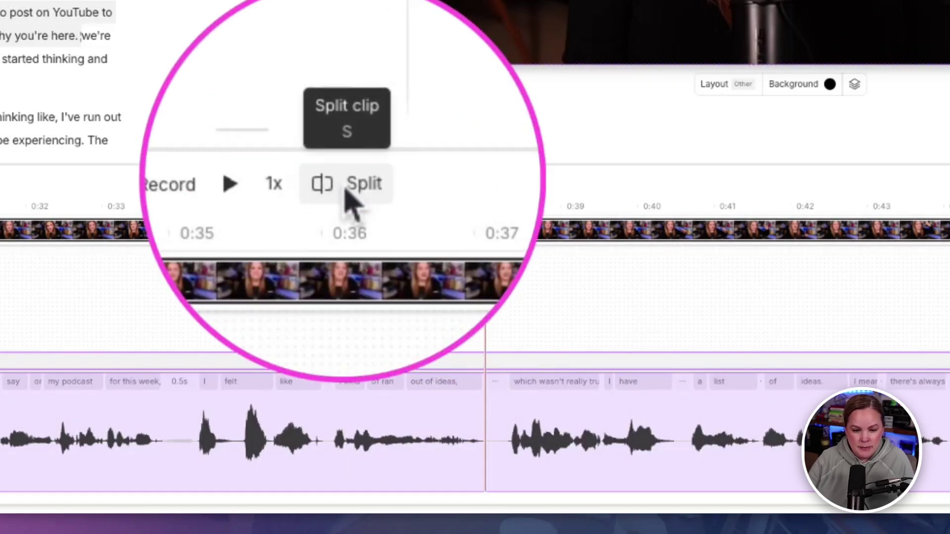
{"action": "left_click", "coordinate": [344, 190]}
{"action": "left_click", "coordinate": [515, 448]}
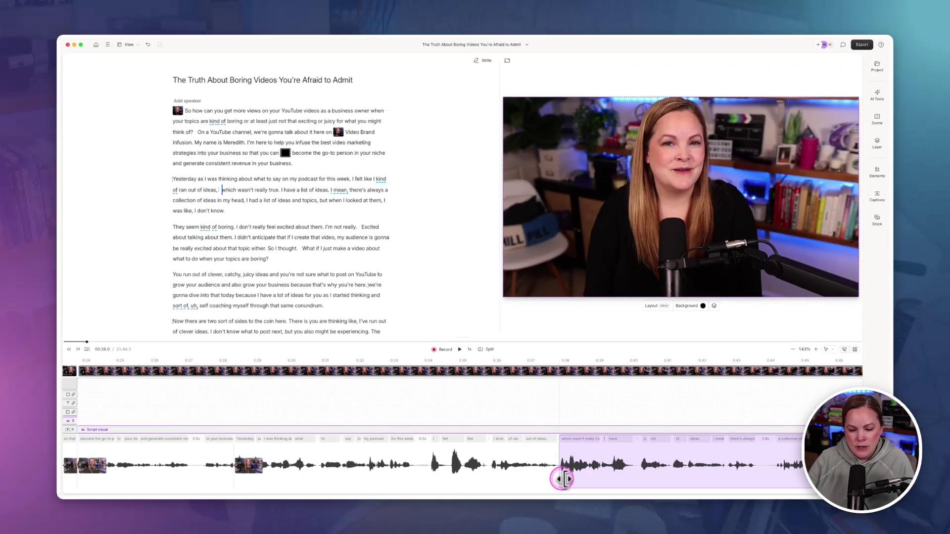
{"action": "left_click", "coordinate": [561, 479]}
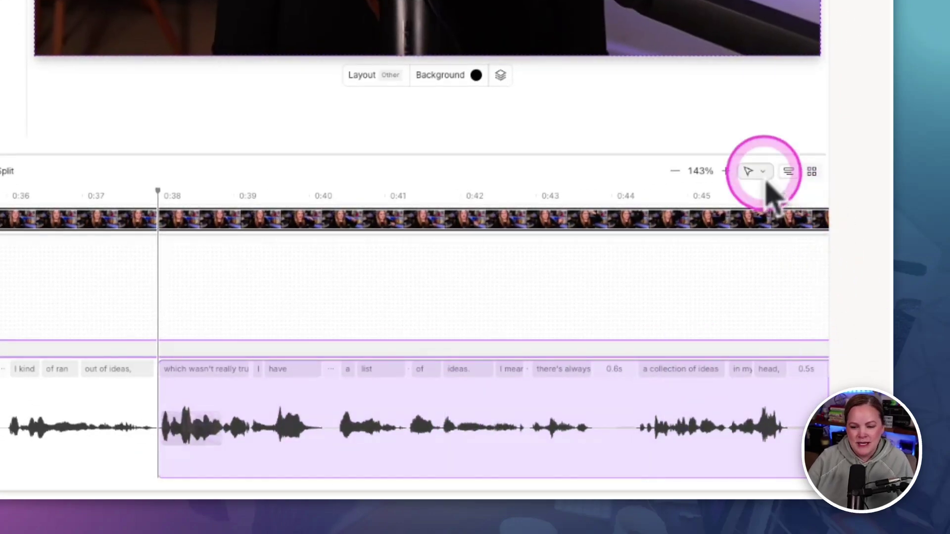
Check the timeline editing tools list and keep the Select tool active.
{"action": "left_click", "coordinate": [760, 171]}
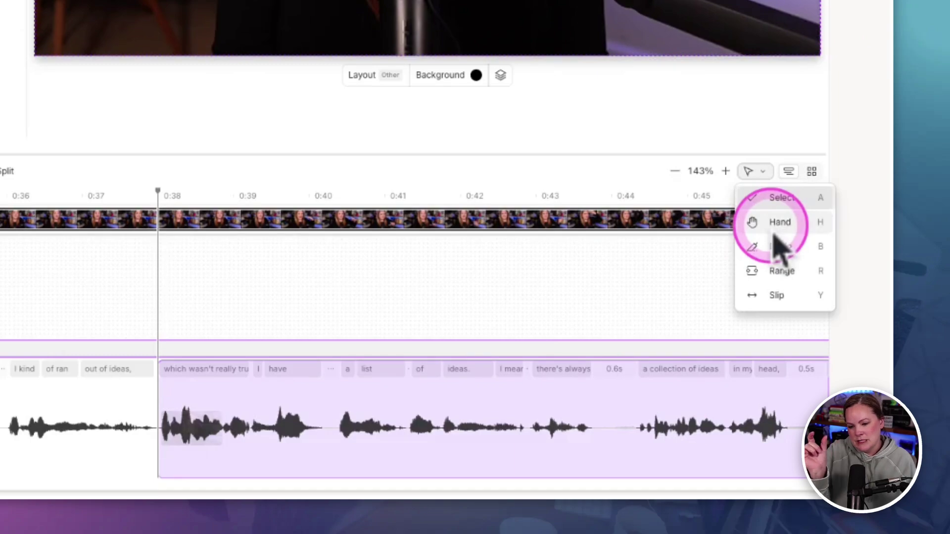
{"action": "left_click", "coordinate": [769, 195]}
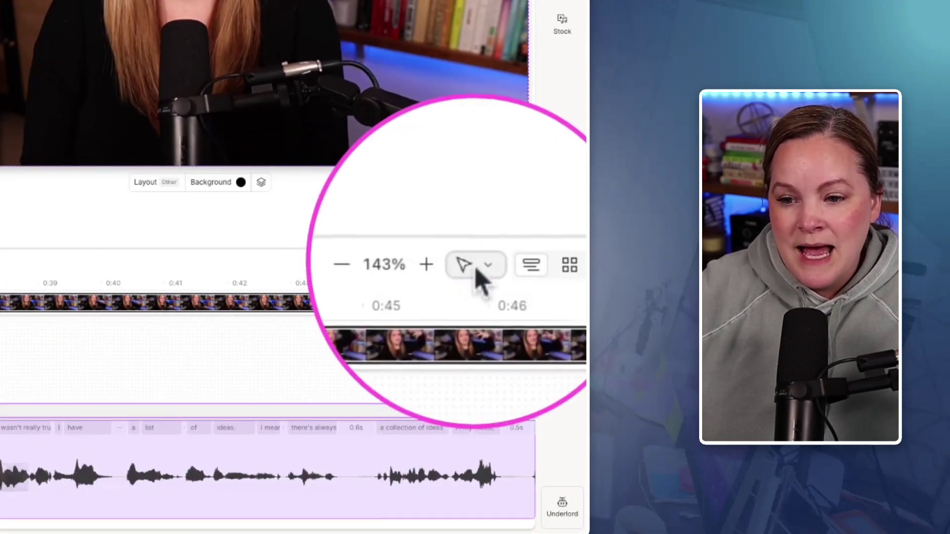
{"action": "left_click", "coordinate": [476, 271]}
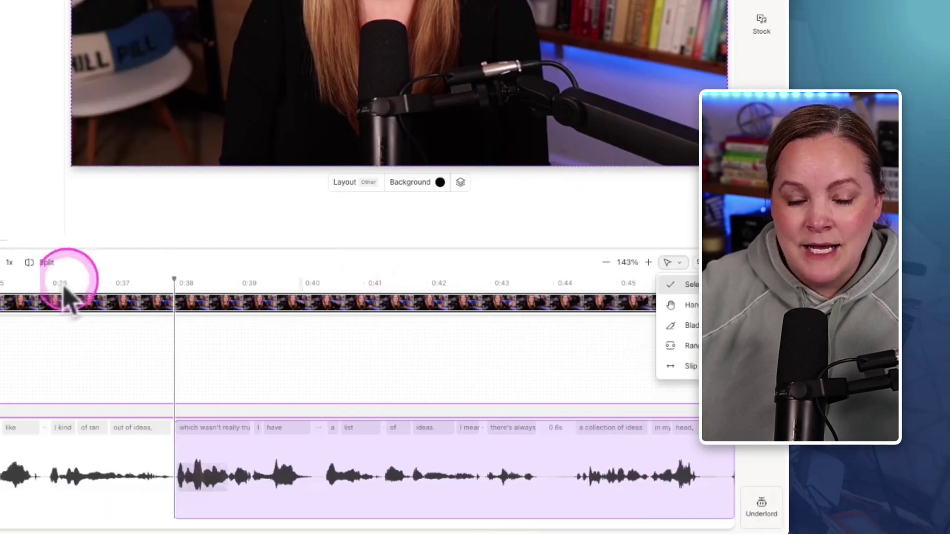
{"action": "key", "text": "Escape"}
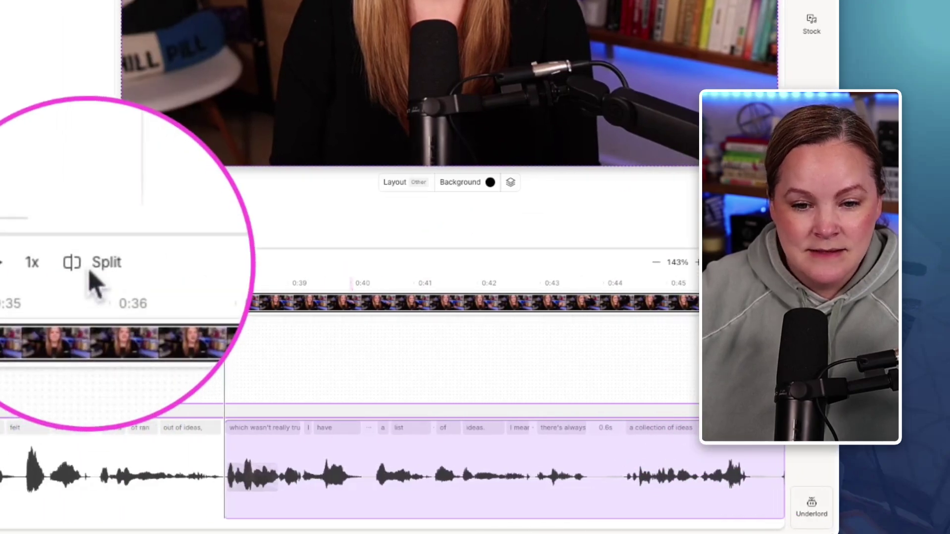
Split the script clip into two pieces at 0:33.
{"action": "left_click", "coordinate": [97, 267]}
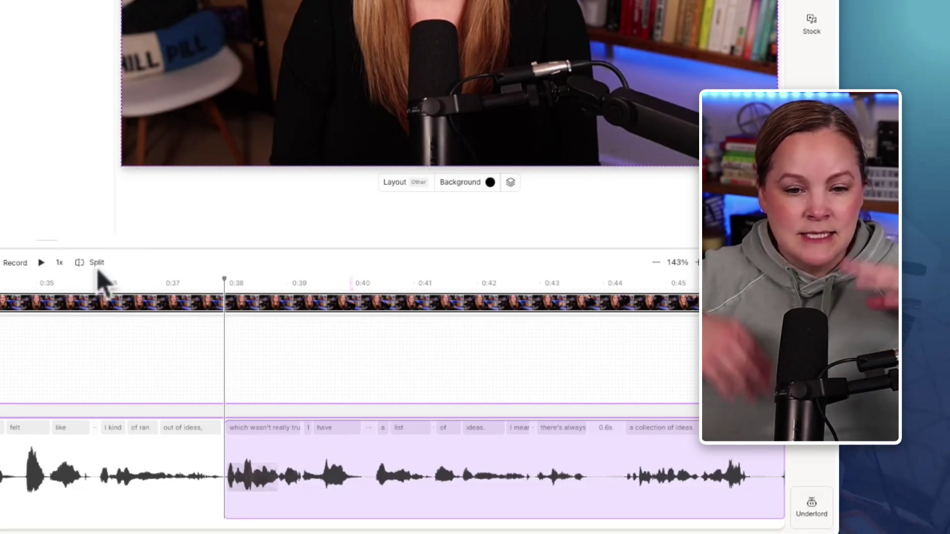
{"action": "left_click", "coordinate": [245, 361]}
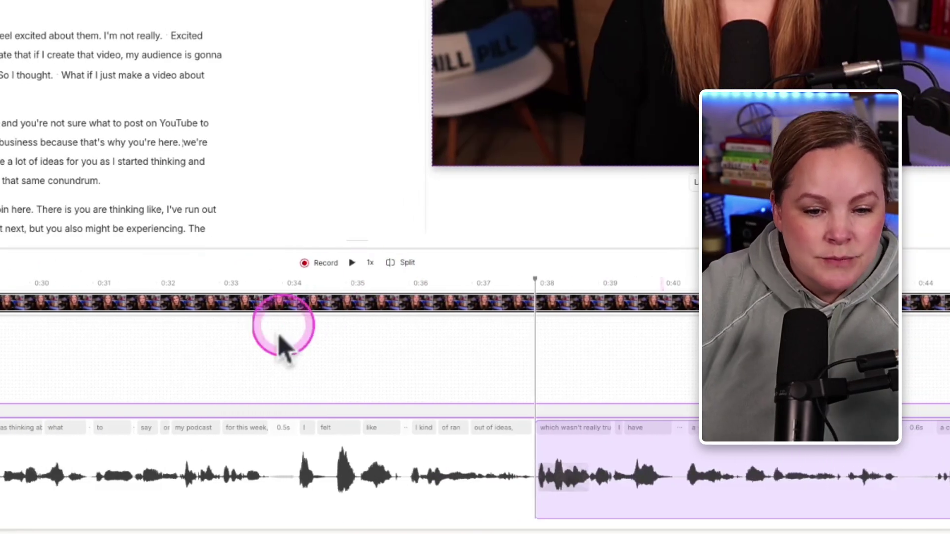
{"action": "left_click", "coordinate": [246, 467]}
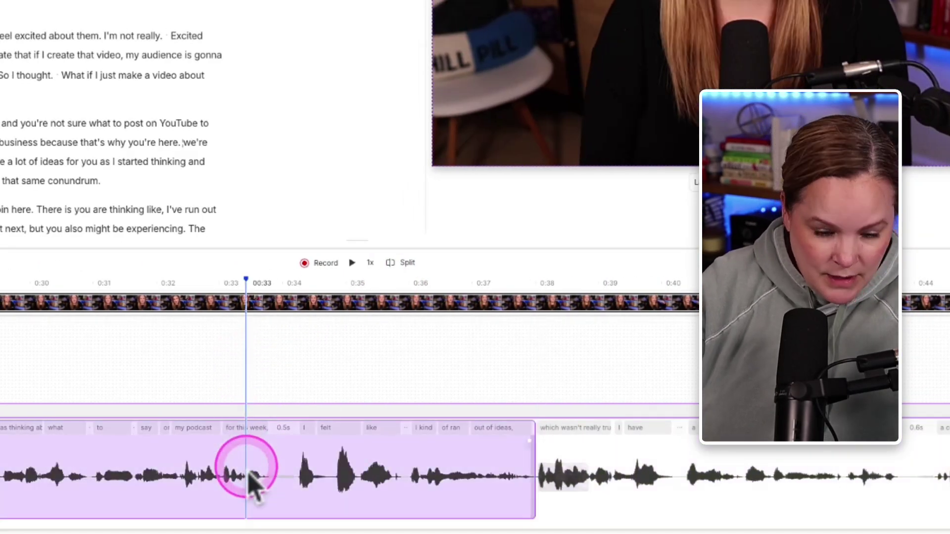
{"action": "key", "text": "s"}
{"action": "left_click", "coordinate": [291, 470]}
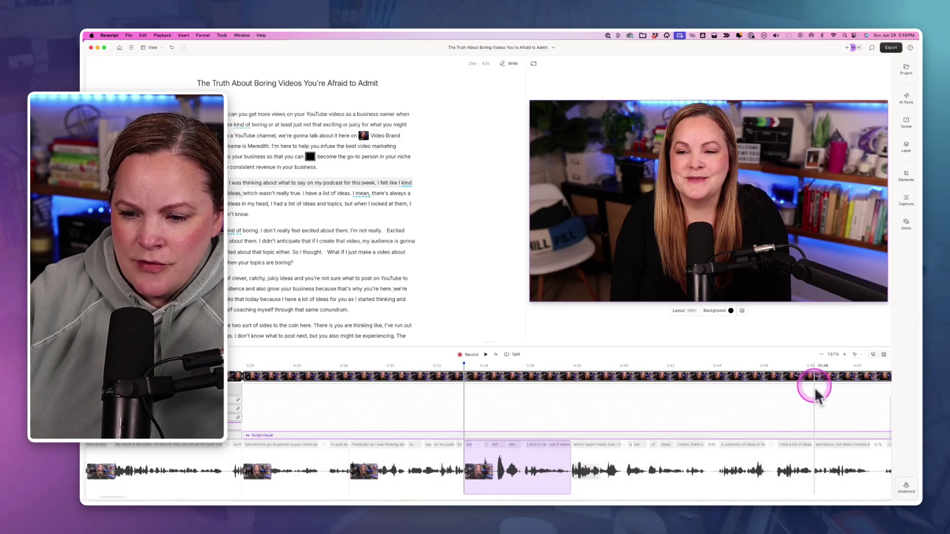
In Storyboard view, visit scenes 1–3, drag scene 2 after scene 3, then return to the timeline.
{"action": "left_click", "coordinate": [873, 355]}
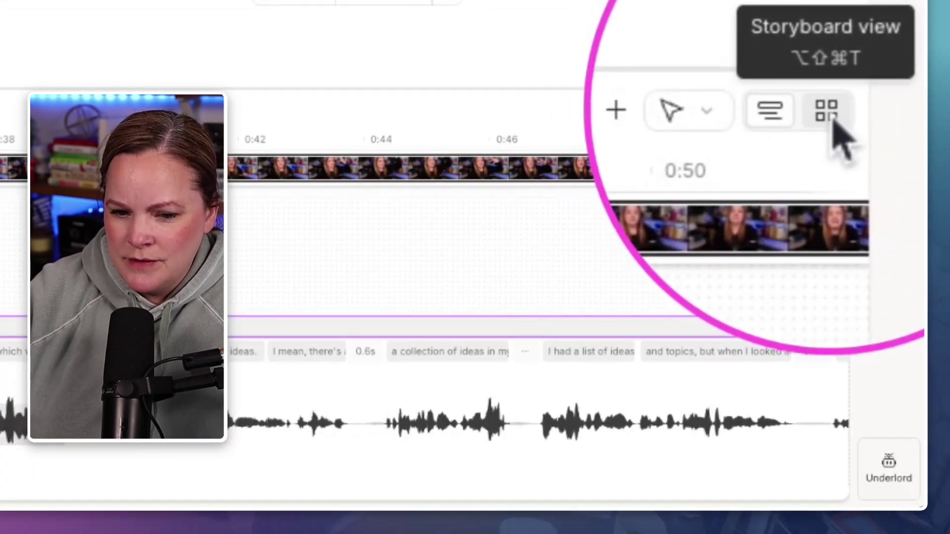
{"action": "left_click", "coordinate": [827, 112]}
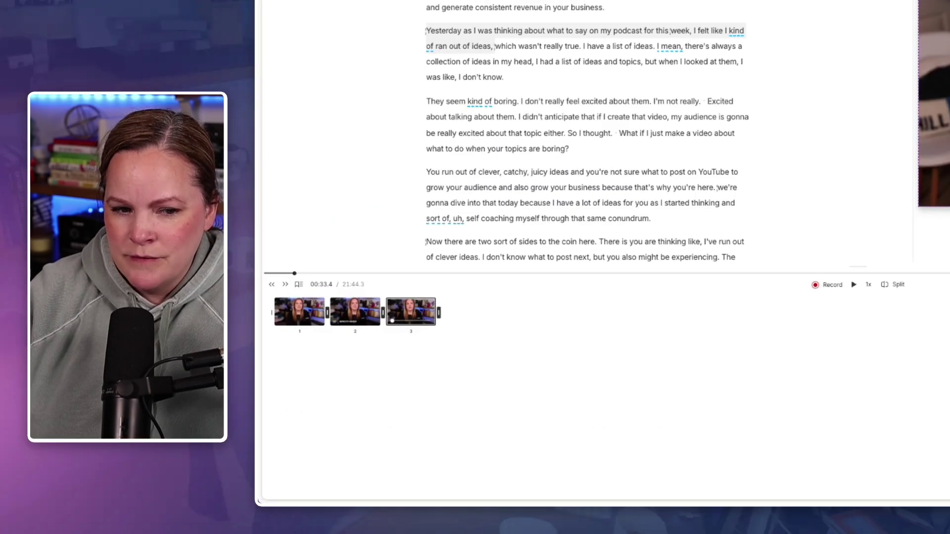
{"action": "left_click", "coordinate": [369, 373]}
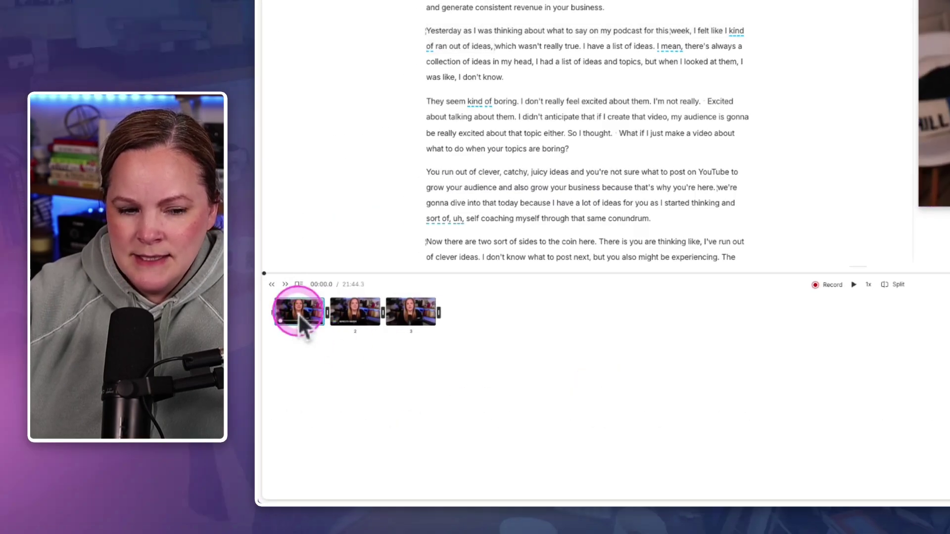
{"action": "left_click", "coordinate": [349, 310]}
{"action": "left_click", "coordinate": [399, 313]}
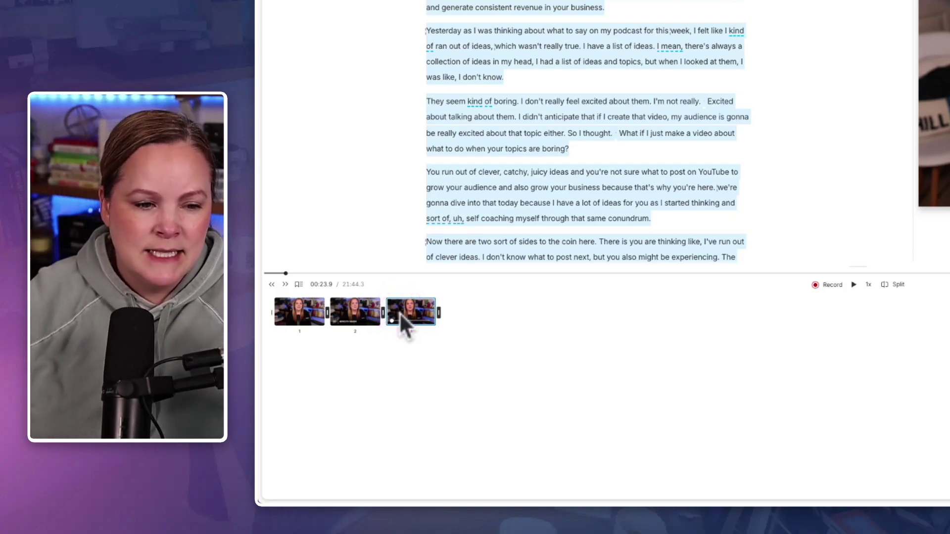
{"action": "left_click_drag", "start_coordinate": [350, 322], "coordinate": [433, 324]}
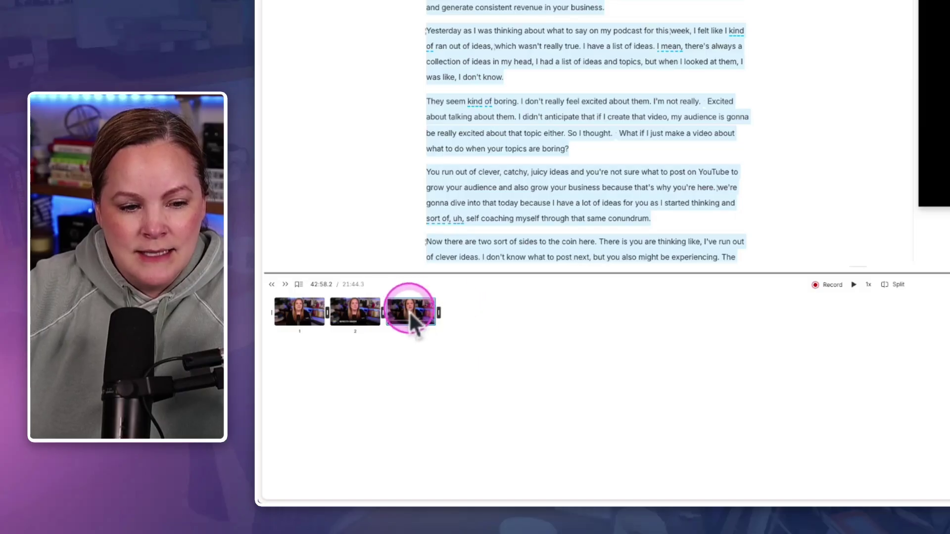
{"action": "left_click", "coordinate": [410, 317]}
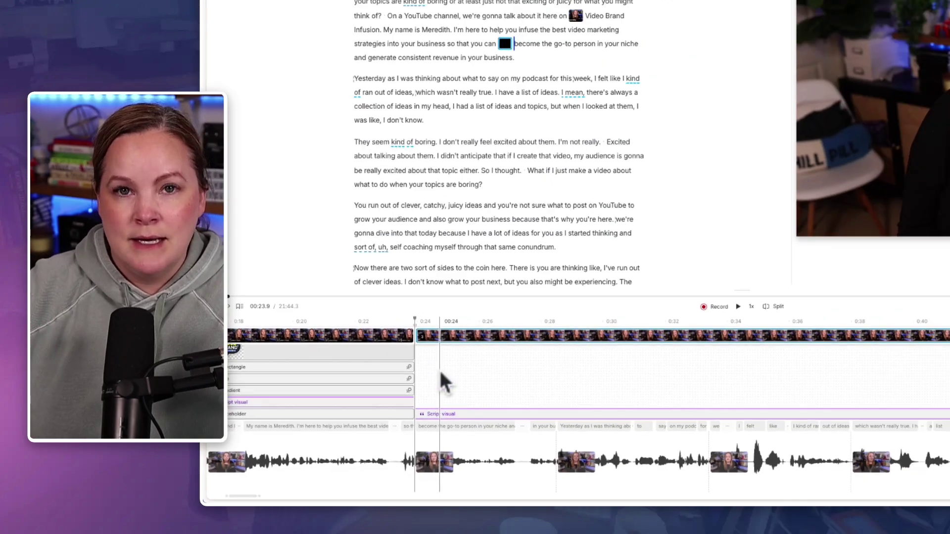
Zoom the timeline out to 50% and move the playhead from about 3:32 to 17:43.
{"action": "scroll", "coordinate": [521, 355], "scroll_direction": "right", "scroll_amount": 15}
{"action": "scroll", "coordinate": [261, 403], "scroll_direction": "left", "scroll_amount": 10}
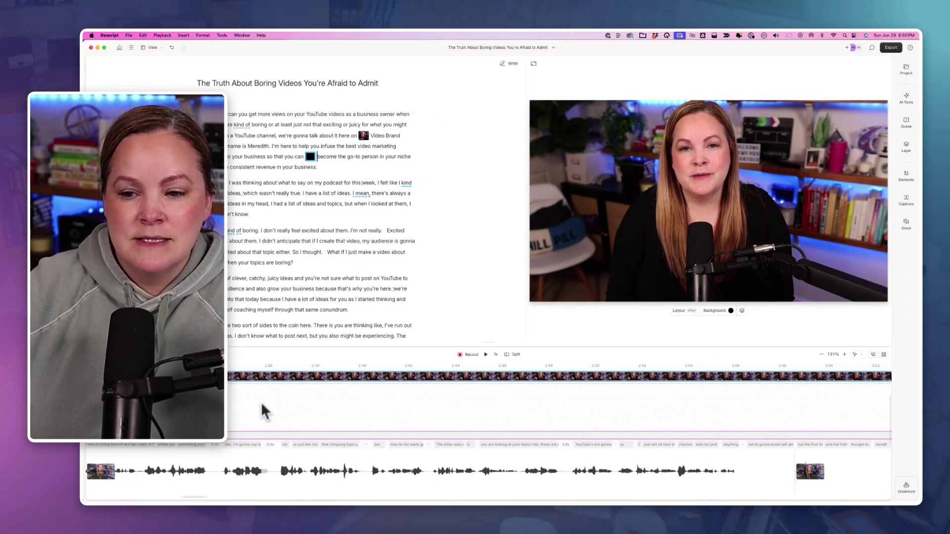
{"action": "scroll", "coordinate": [261, 404], "scroll_direction": "right", "scroll_amount": 20}
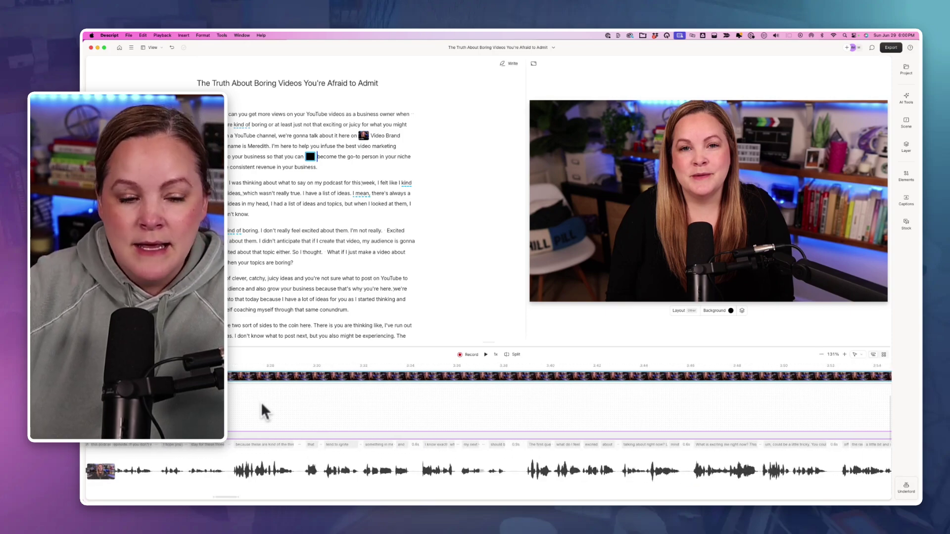
{"action": "left_click_drag", "start_coordinate": [247, 421], "coordinate": [342, 417]}
{"action": "scroll", "coordinate": [341, 416], "scroll_direction": "down", "scroll_amount": 10}
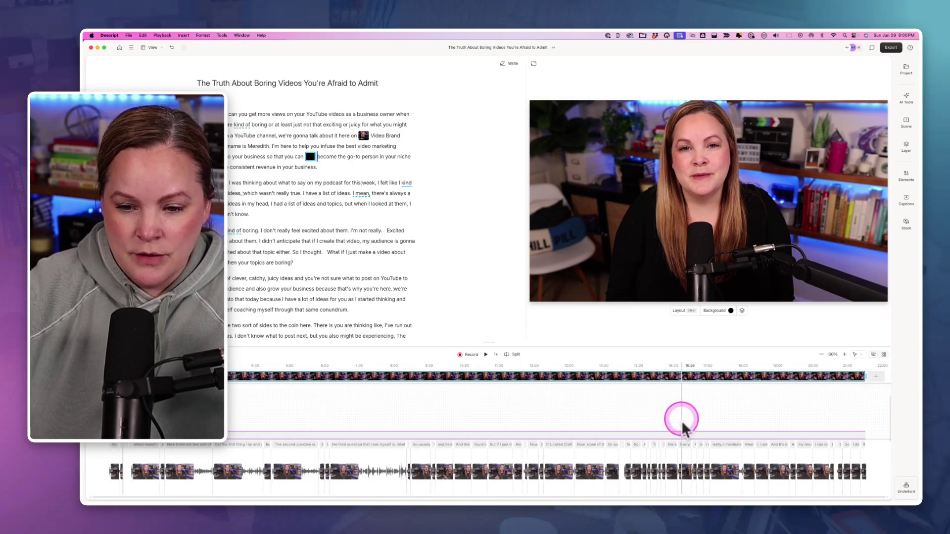
{"action": "left_click", "coordinate": [725, 409]}
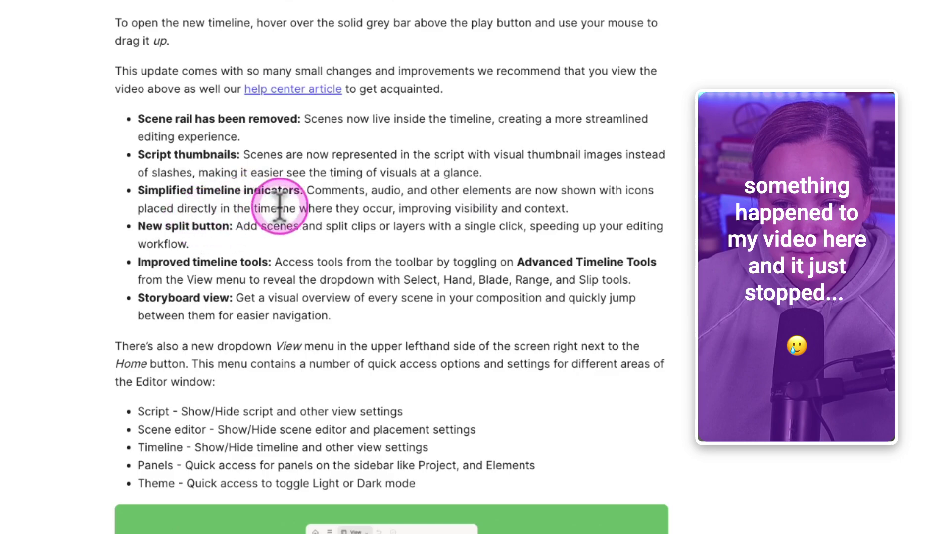
Return to Descript, zoom the timeline in, and place the playhead just after 18:33.5.
{"action": "key", "text": "super+Tab"}
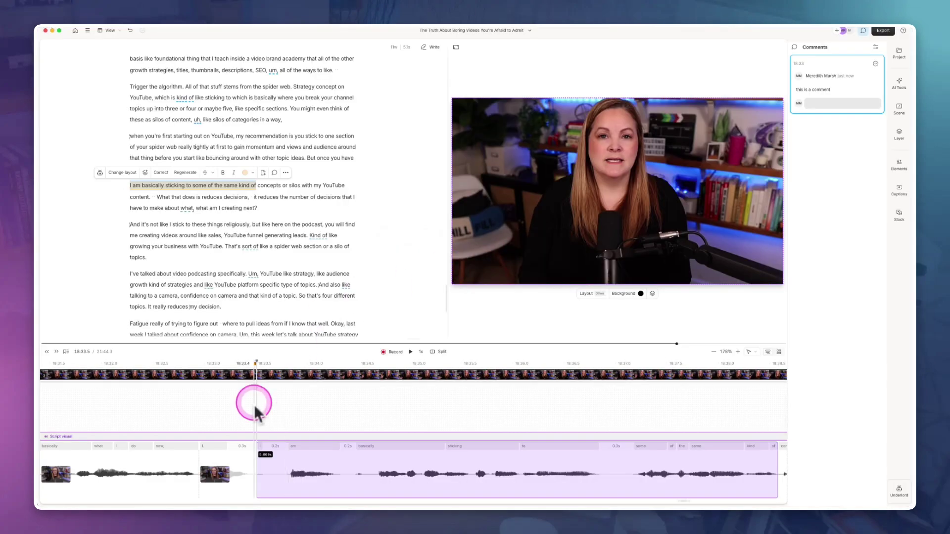
{"action": "scroll", "coordinate": [249, 399], "scroll_direction": "up", "scroll_amount": 3}
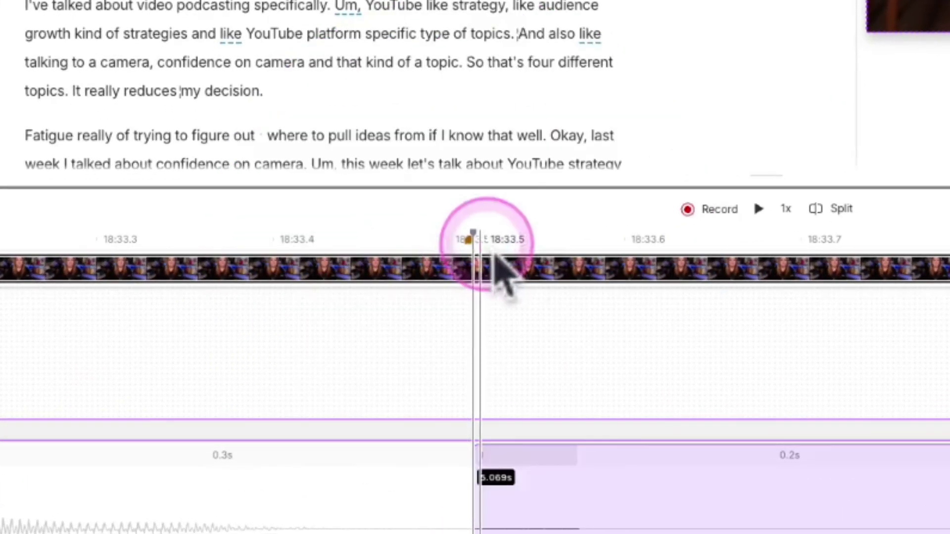
{"action": "left_click", "coordinate": [322, 368]}
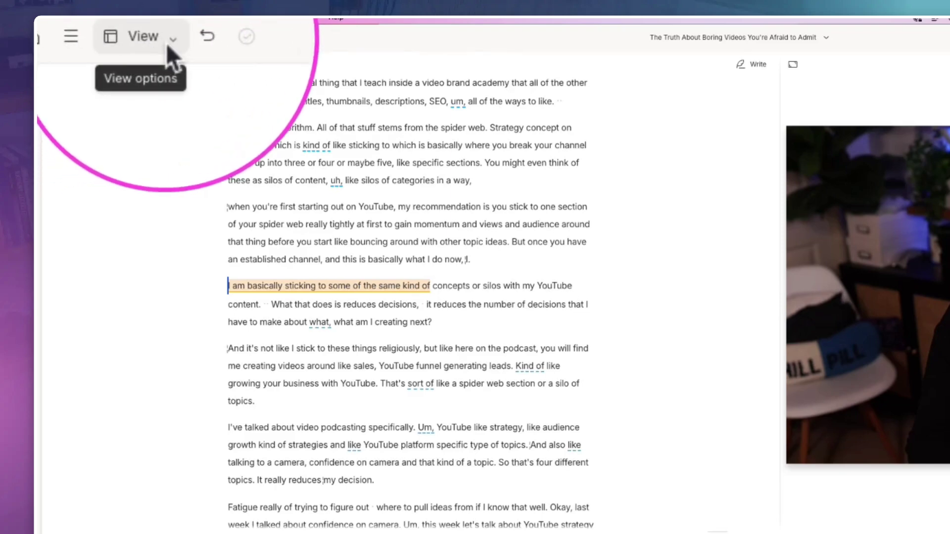
Enable Volume under View > Timeline > Show in timeline.
{"action": "left_click", "coordinate": [167, 44]}
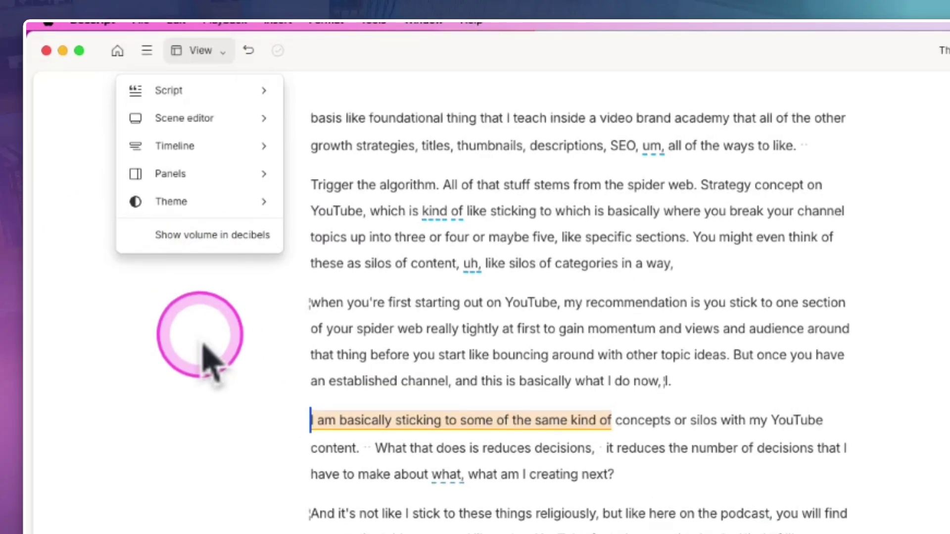
{"action": "mouse_move", "coordinate": [212, 94]}
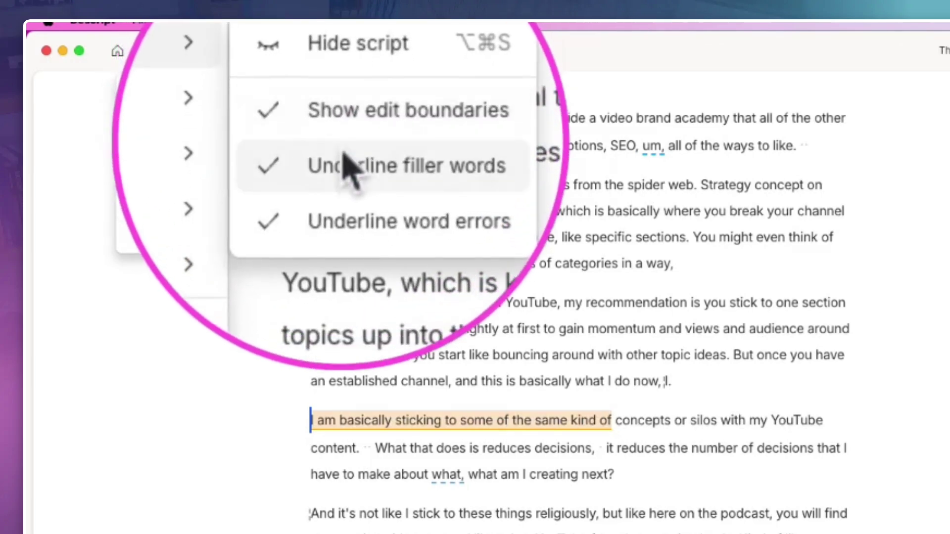
{"action": "mouse_move", "coordinate": [187, 158]}
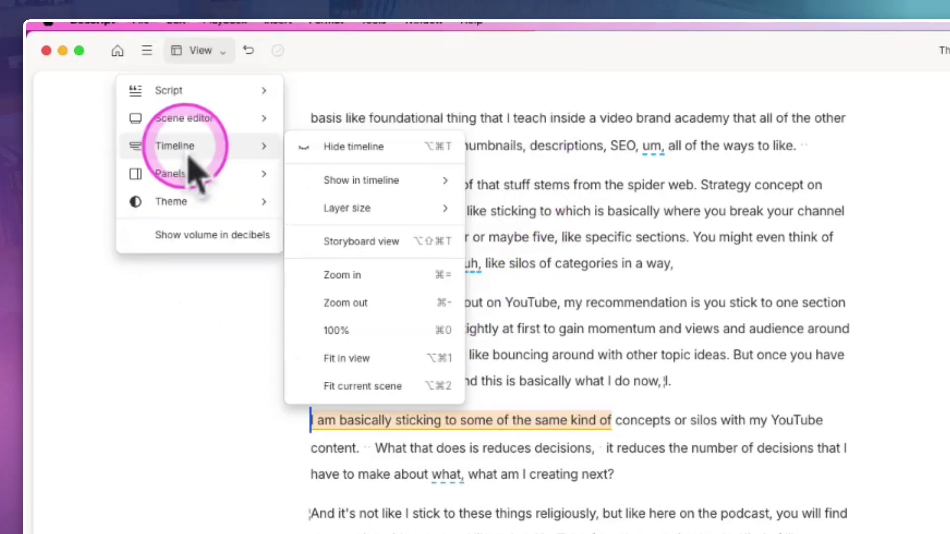
{"action": "mouse_move", "coordinate": [354, 185]}
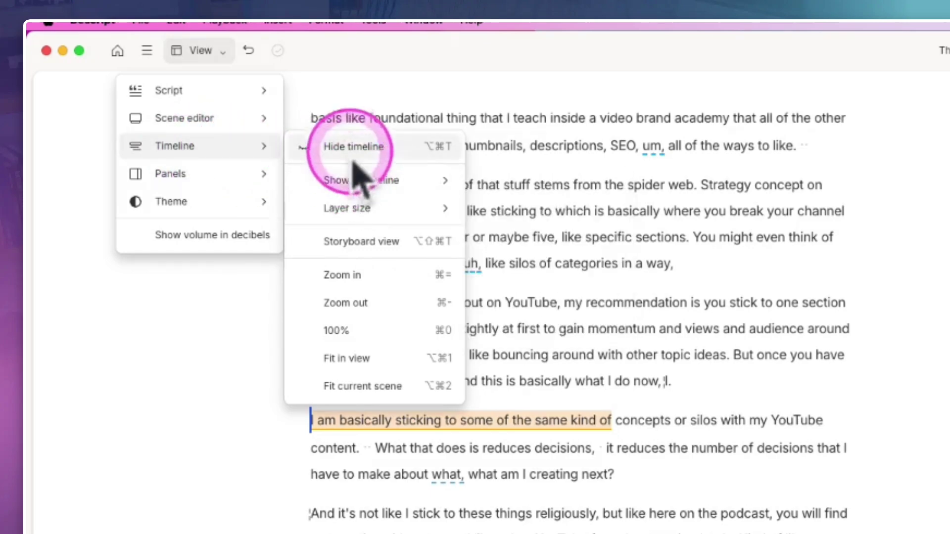
{"action": "mouse_move", "coordinate": [369, 216]}
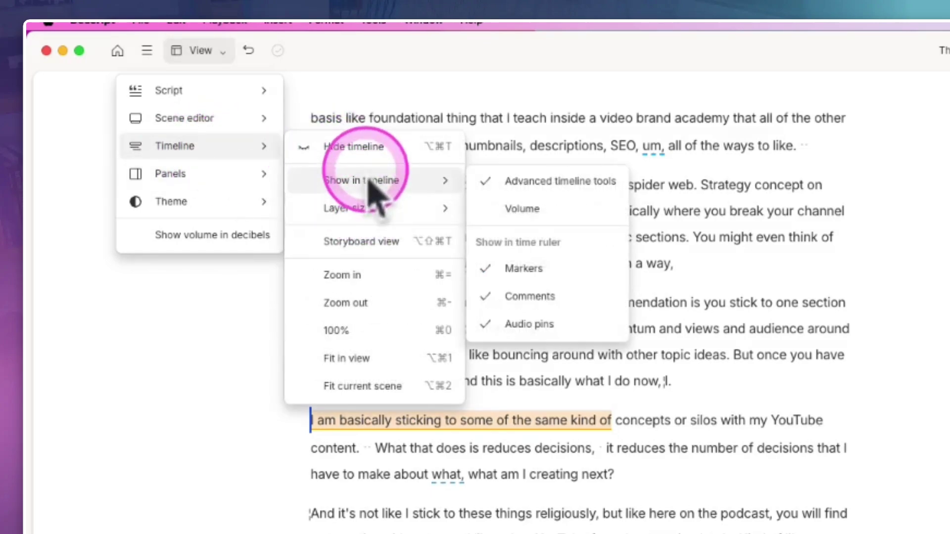
{"action": "left_click", "coordinate": [509, 210]}
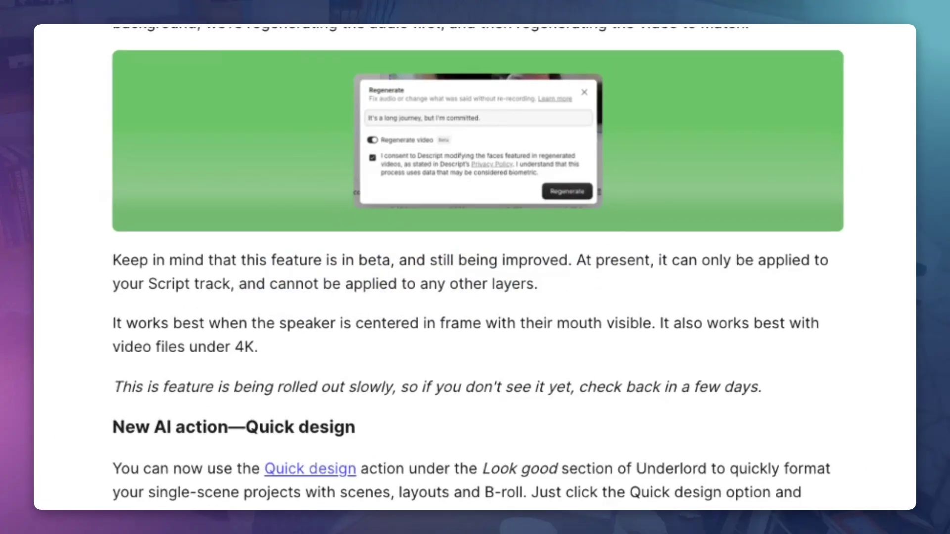
Scroll the release notes up to the 'A/V sync offset controls' announcement.
{"action": "scroll", "coordinate": [475, 267], "scroll_direction": "up", "scroll_amount": 10}
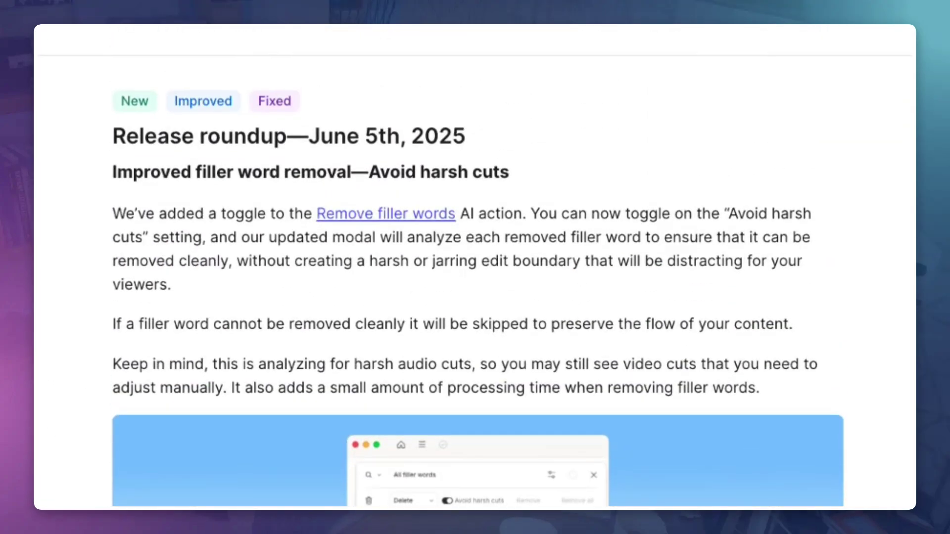
{"action": "scroll", "coordinate": [475, 267], "scroll_direction": "down", "scroll_amount": 20}
{"action": "scroll", "coordinate": [477, 267], "scroll_direction": "up", "scroll_amount": 3}
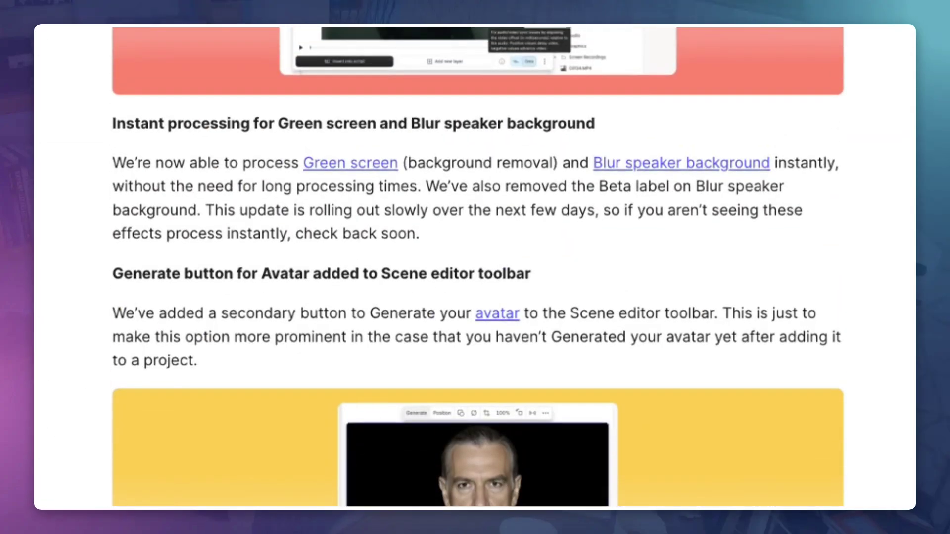
{"action": "scroll", "coordinate": [478, 267], "scroll_direction": "down", "scroll_amount": 1}
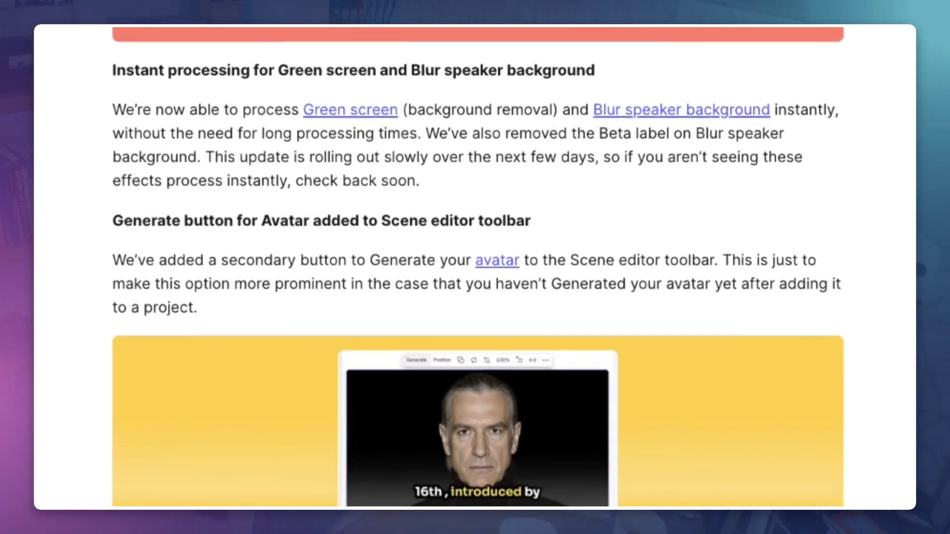
{"action": "scroll", "coordinate": [478, 267], "scroll_direction": "up", "scroll_amount": 6}
{"action": "scroll", "coordinate": [478, 267], "scroll_direction": "up", "scroll_amount": 3}
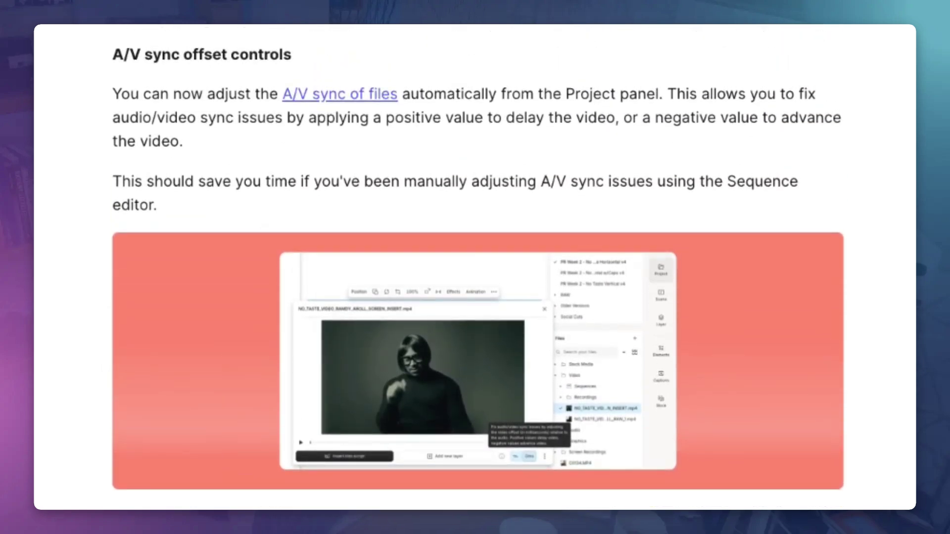
{"action": "scroll", "coordinate": [519, 205], "scroll_direction": "up", "scroll_amount": 1}
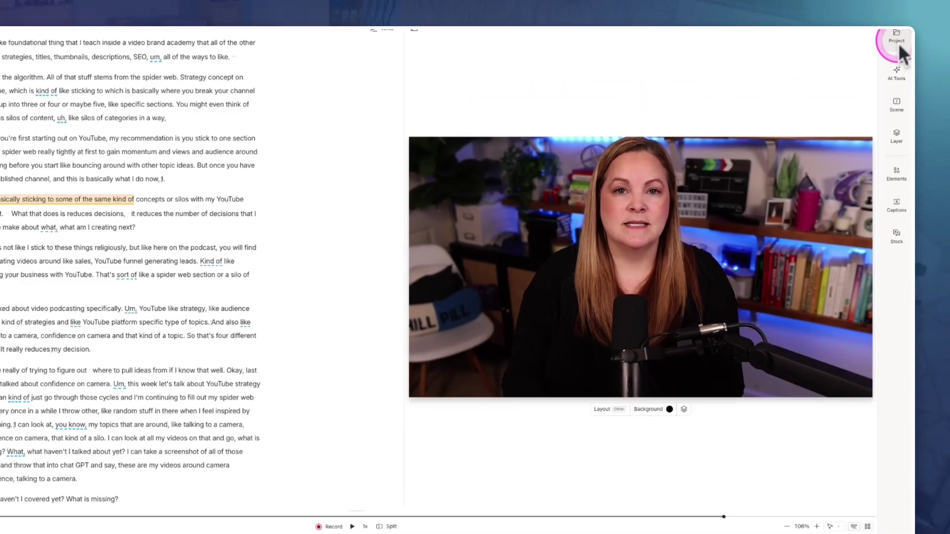
Open the video file's A/V sync offset setting from the Project panel, showing a 0 ms offset.
{"action": "left_click", "coordinate": [898, 43]}
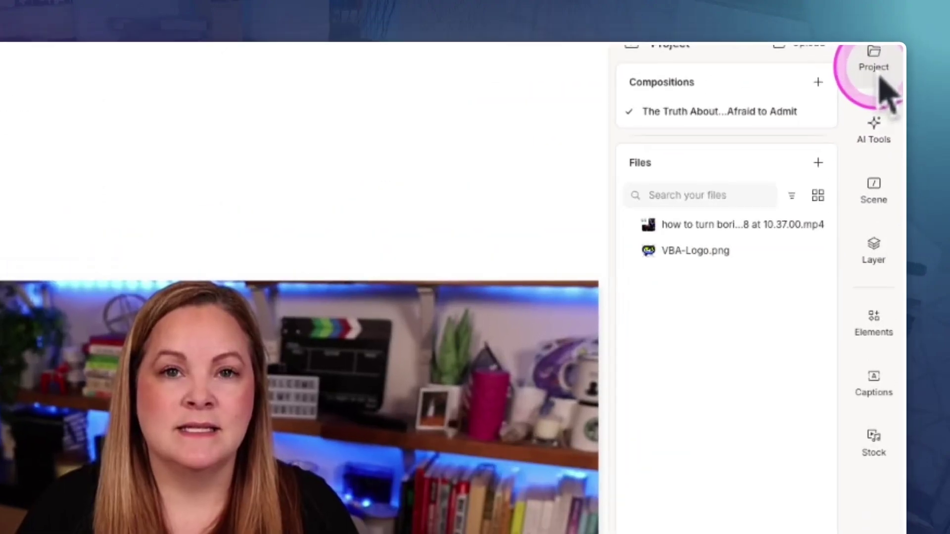
{"action": "left_click", "coordinate": [868, 123]}
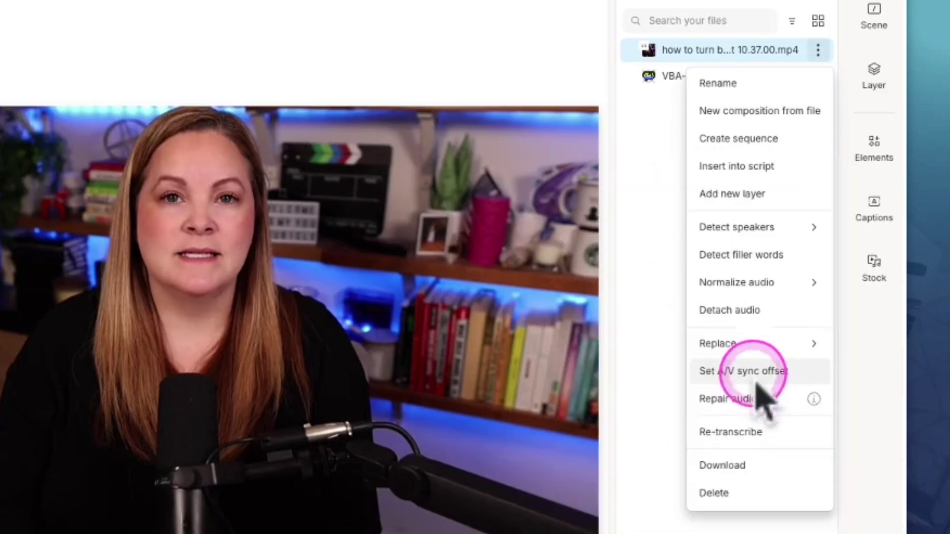
{"action": "left_click", "coordinate": [756, 385]}
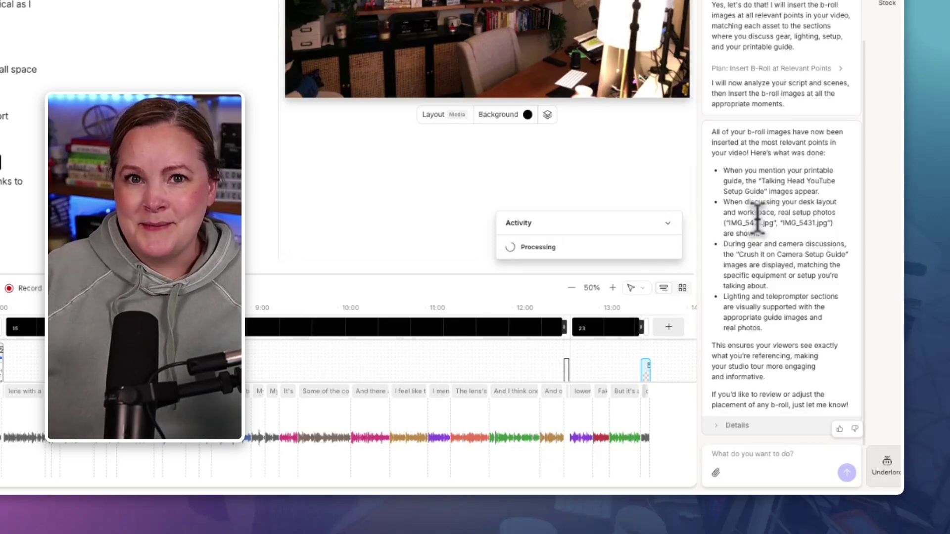
Reopen the Underlord chat and scroll back from the insertion summary to its b-roll asset list.
{"action": "left_click", "coordinate": [743, 79]}
{"action": "scroll", "coordinate": [744, 49], "scroll_direction": "up", "scroll_amount": 10}
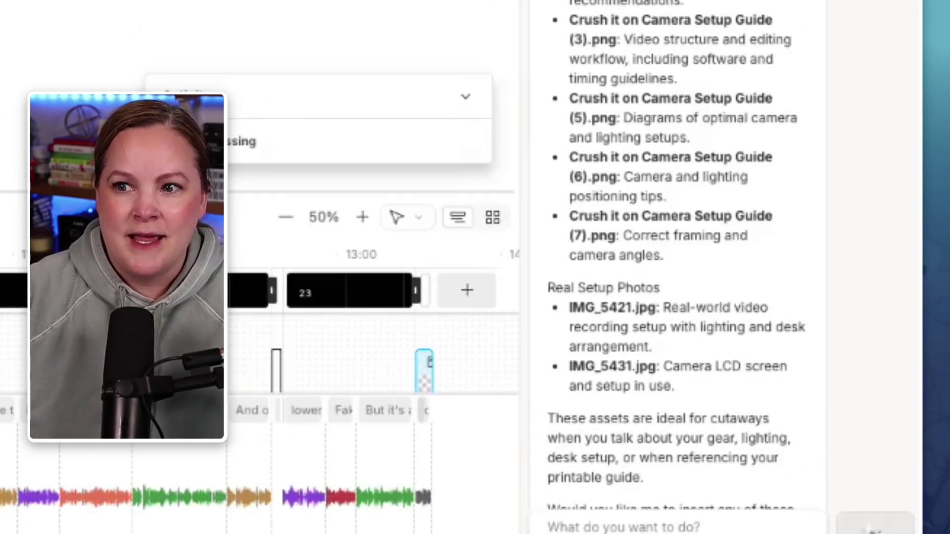
{"action": "left_click", "coordinate": [897, 143]}
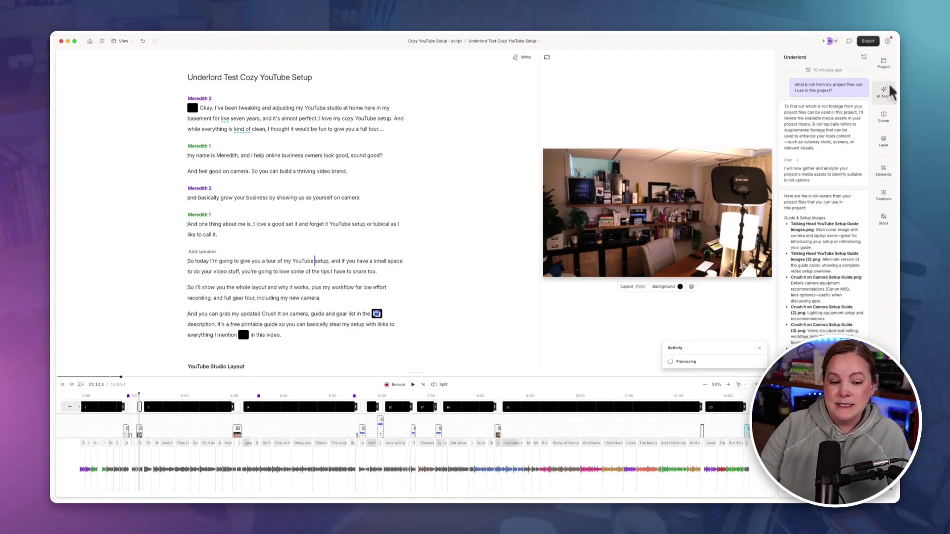
Jump to the inserted IMG_5421 desk photo and select its b-roll clip.
{"action": "left_click", "coordinate": [796, 146]}
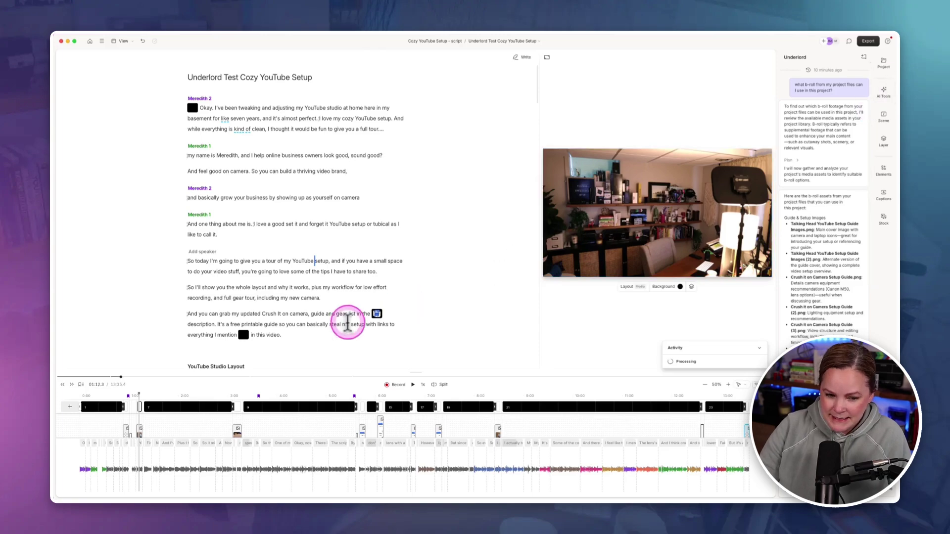
{"action": "left_click", "coordinate": [187, 435]}
{"action": "left_click", "coordinate": [189, 451]}
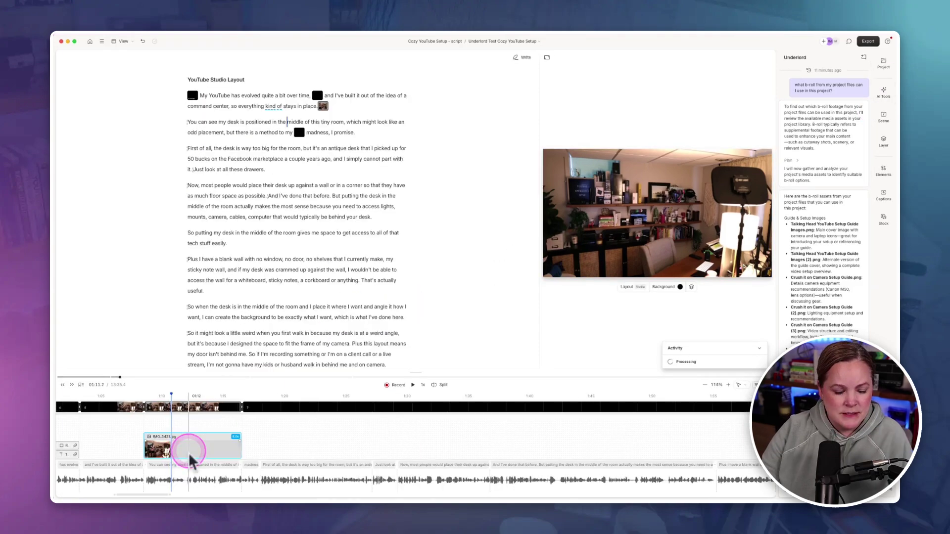
{"action": "left_click", "coordinate": [175, 440]}
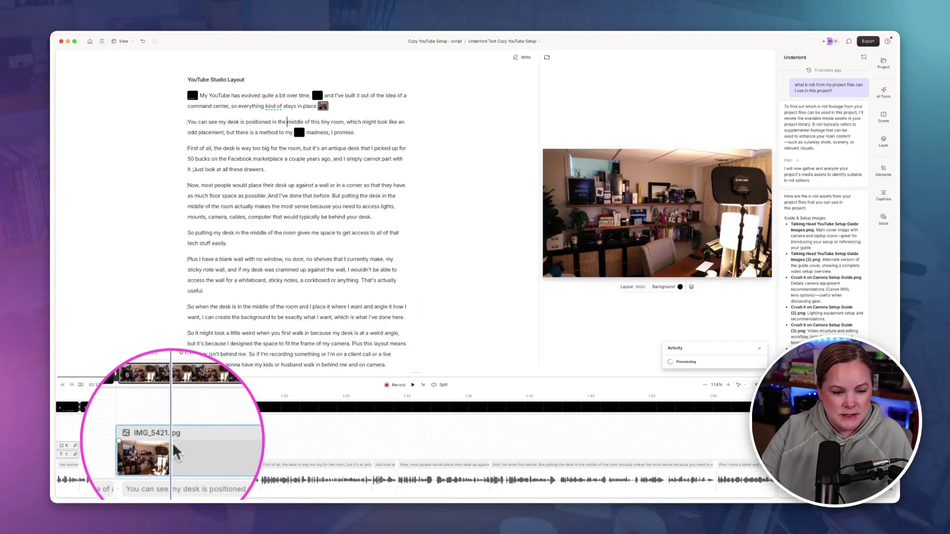
{"action": "scroll", "coordinate": [172, 442], "scroll_direction": "down", "scroll_amount": 3}
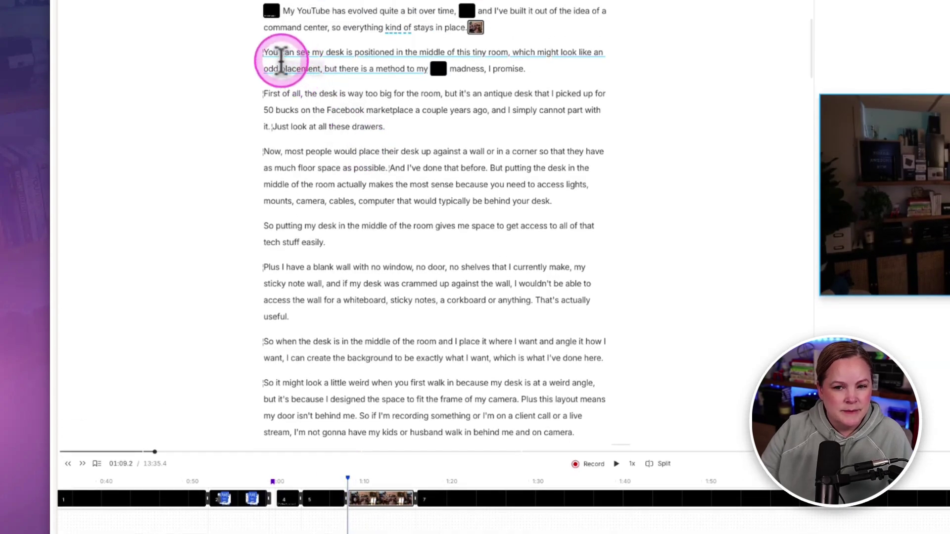
Check the clip's timing against the desk-placement sentence, moving the playhead to 01:12.9.
{"action": "left_click", "coordinate": [280, 0]}
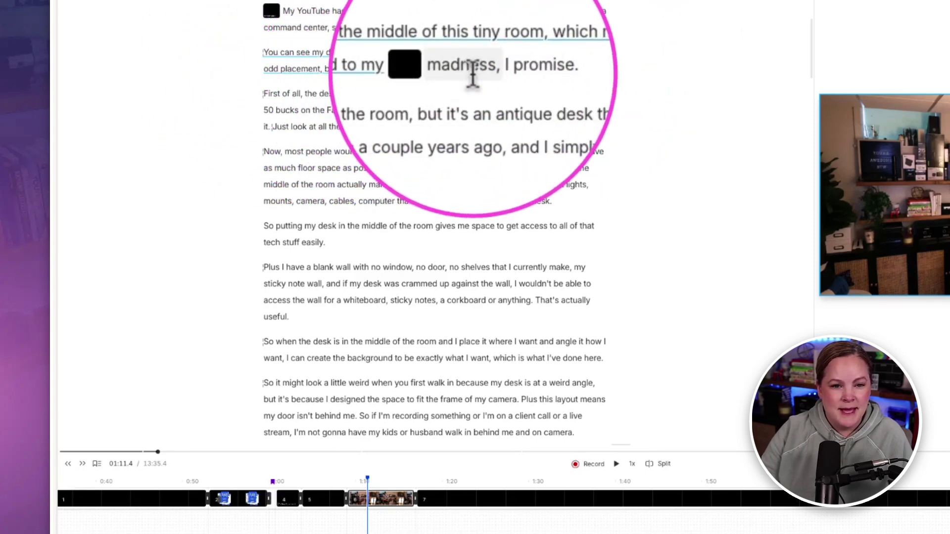
{"action": "left_click", "coordinate": [380, 481]}
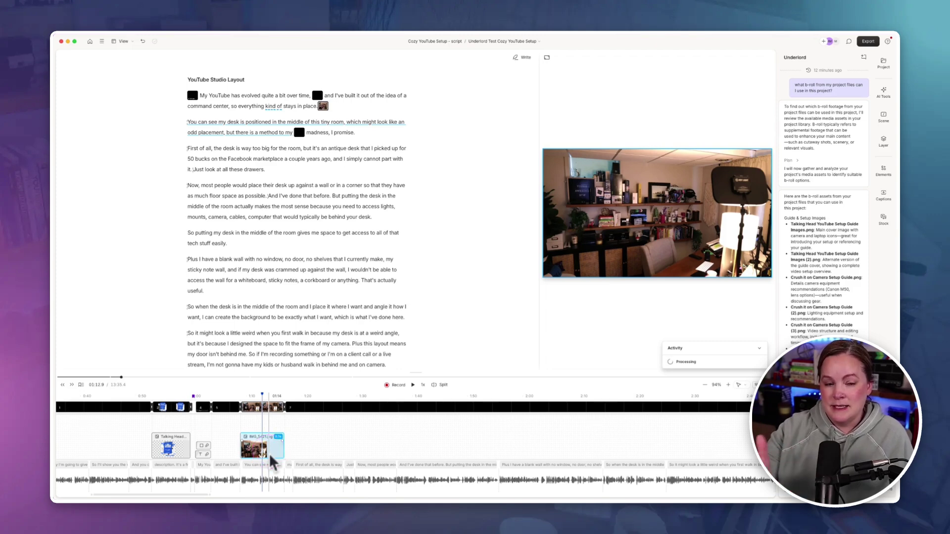
{"action": "left_click", "coordinate": [235, 444]}
Jump to the Talking Head guide image clip at the Crush It guide sentence.
{"action": "left_click", "coordinate": [165, 459]}
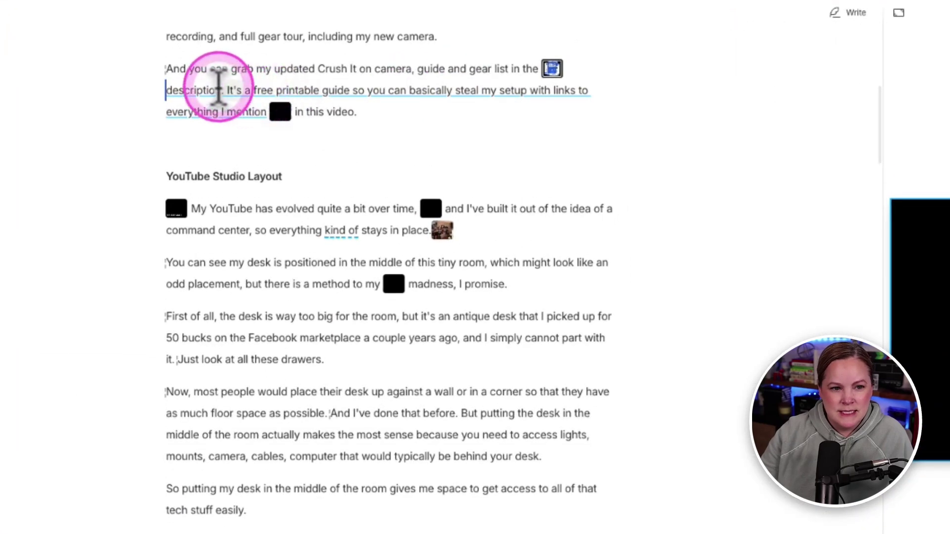
{"action": "scroll", "coordinate": [167, 69], "scroll_direction": "up", "scroll_amount": 1}
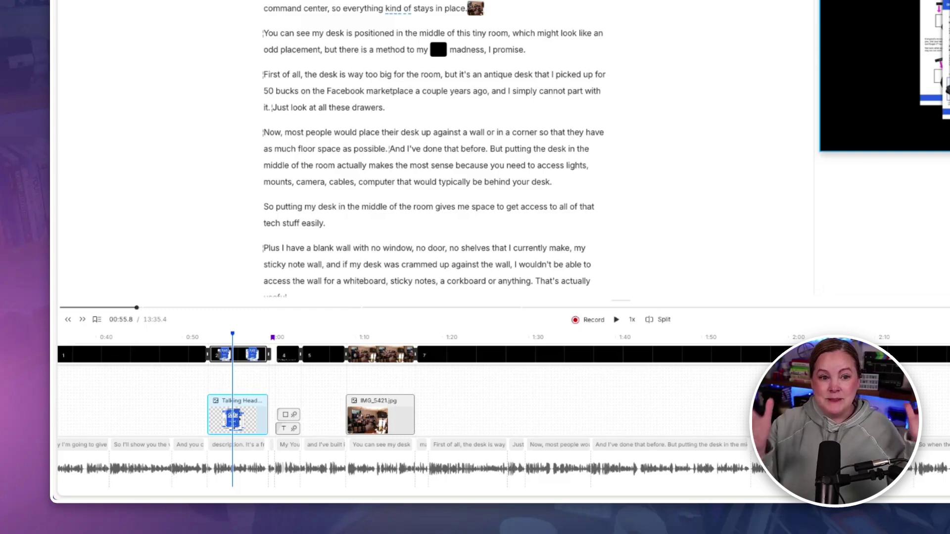
{"action": "left_click", "coordinate": [321, 354]}
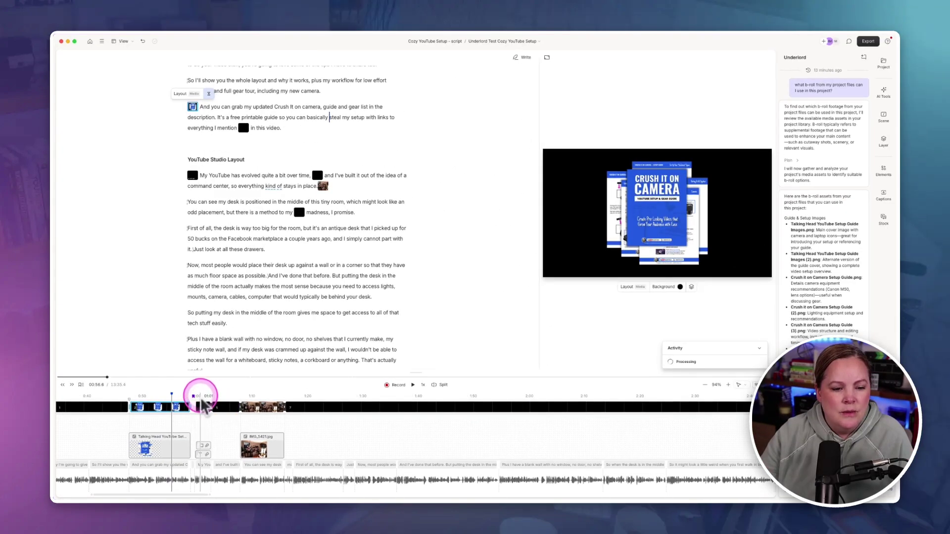
Preview the YouTube Studio Layout title card that follows it.
{"action": "left_click", "coordinate": [201, 405]}
{"action": "left_click", "coordinate": [605, 294]}
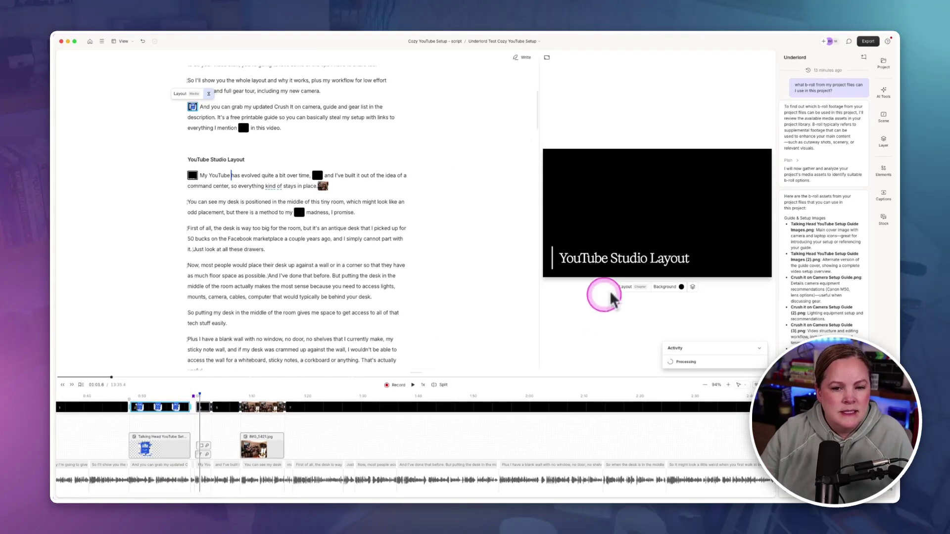
{"action": "left_click", "coordinate": [246, 221]}
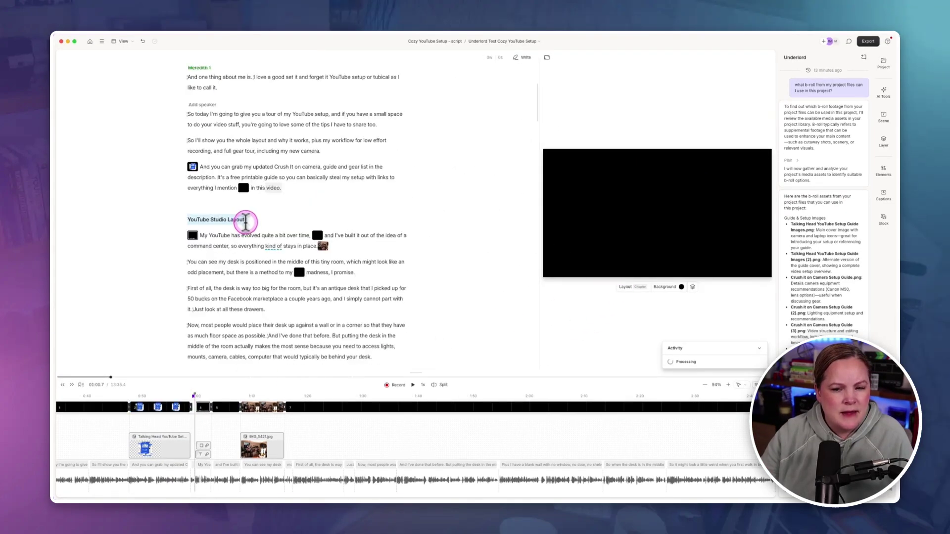
{"action": "left_click", "coordinate": [203, 402]}
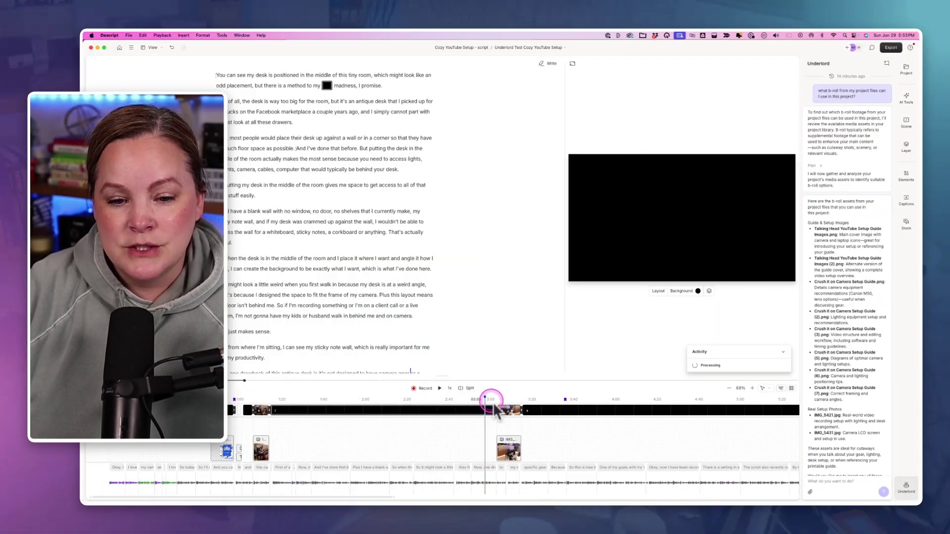
Preview the Recommend Lighting guide image, then browse the Project panel's media files and select an R50 camera video.
{"action": "left_click", "coordinate": [497, 402]}
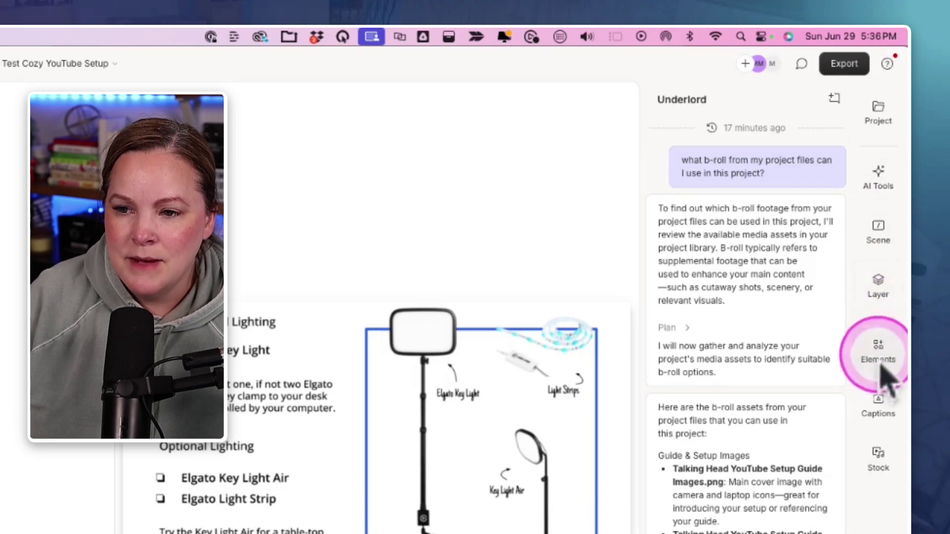
{"action": "left_click", "coordinate": [883, 141]}
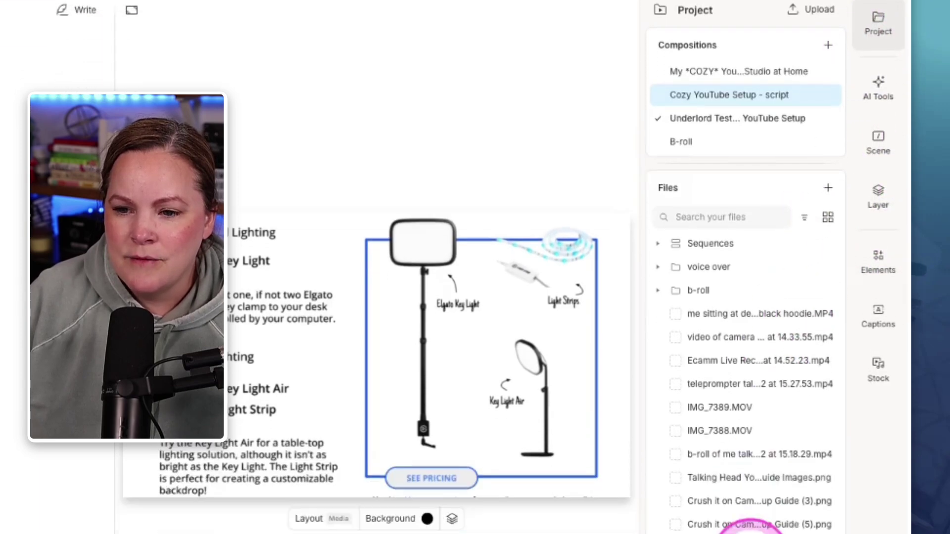
{"action": "scroll", "coordinate": [757, 378], "scroll_direction": "down", "scroll_amount": 5}
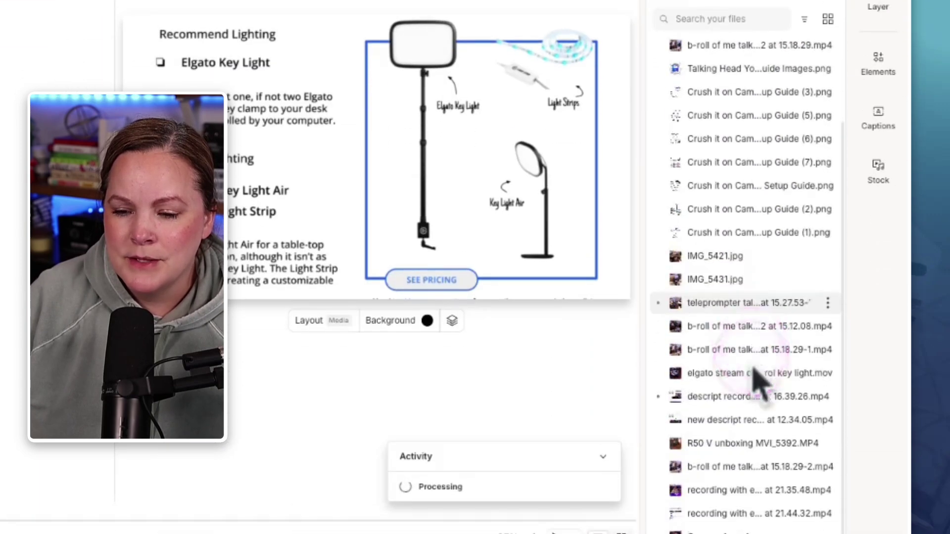
{"action": "scroll", "coordinate": [755, 380], "scroll_direction": "down", "scroll_amount": 3}
{"action": "scroll", "coordinate": [755, 380], "scroll_direction": "up", "scroll_amount": 6}
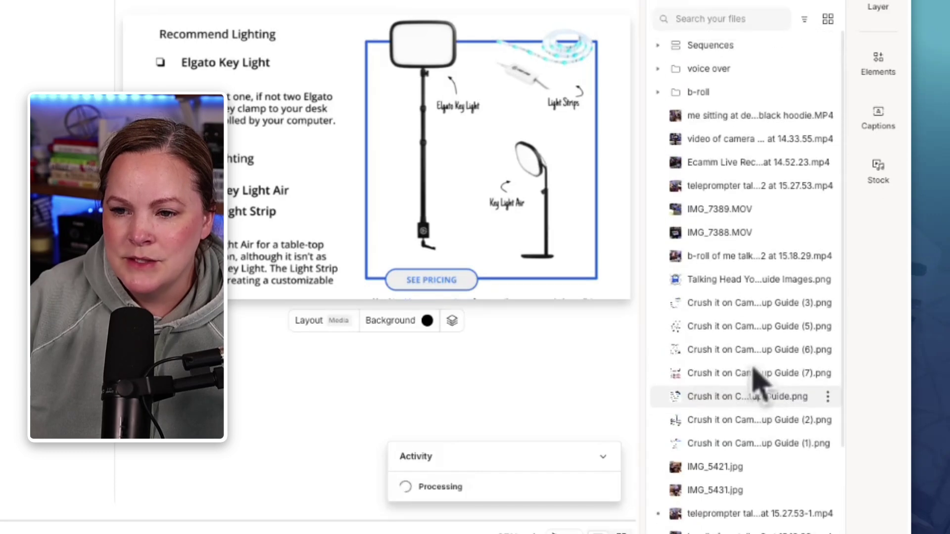
{"action": "scroll", "coordinate": [755, 379], "scroll_direction": "down", "scroll_amount": 10}
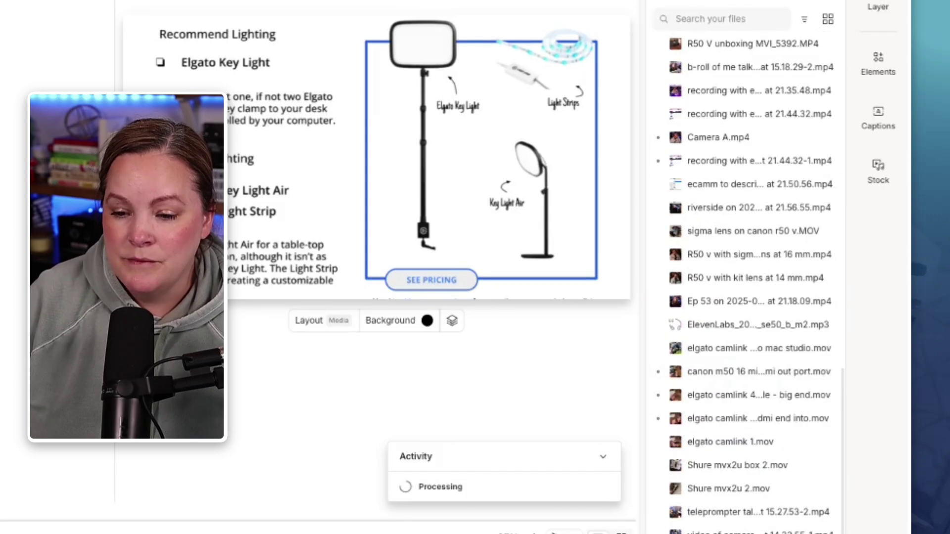
{"action": "left_click", "coordinate": [742, 445]}
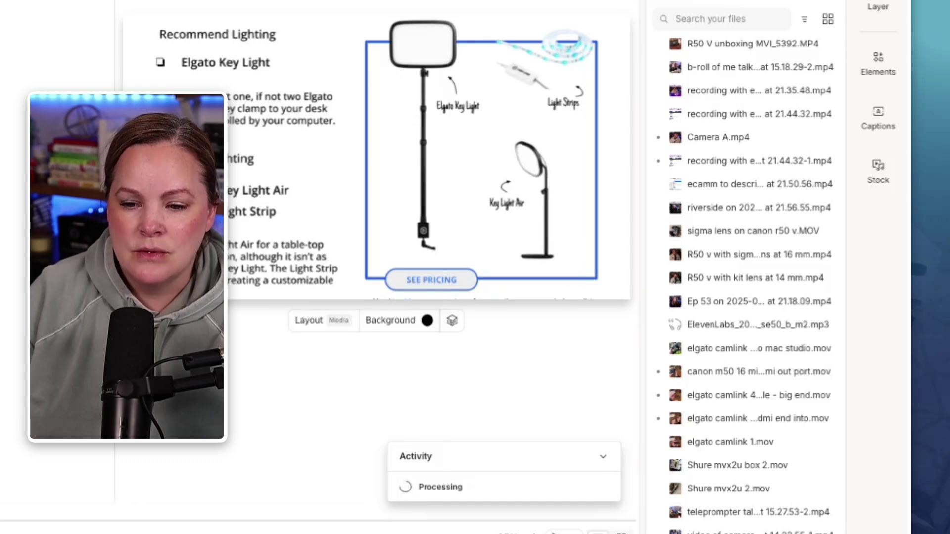
{"action": "left_click", "coordinate": [732, 253]}
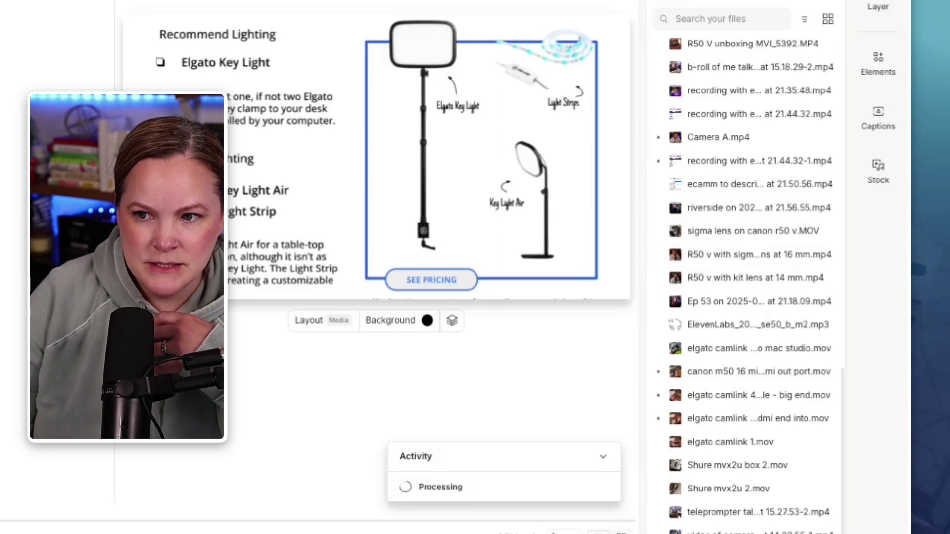
Bring back the Underlord conversation whose answer lists the guide images usable as b-roll.
{"action": "left_click", "coordinate": [732, 332]}
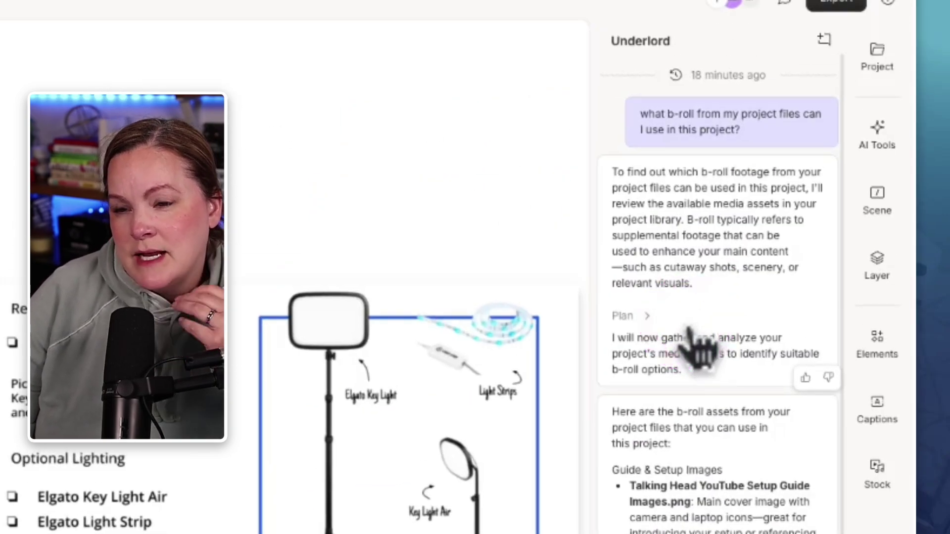
{"action": "left_click", "coordinate": [702, 331]}
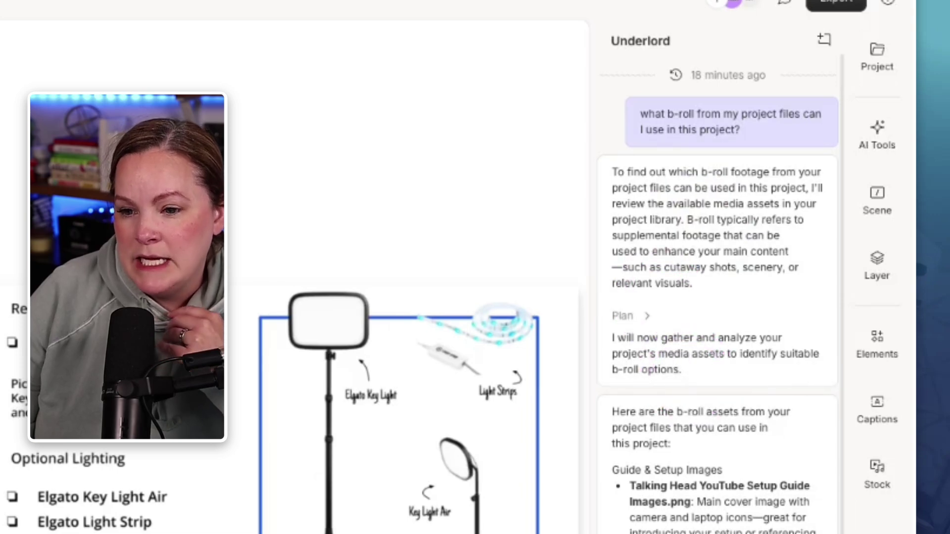